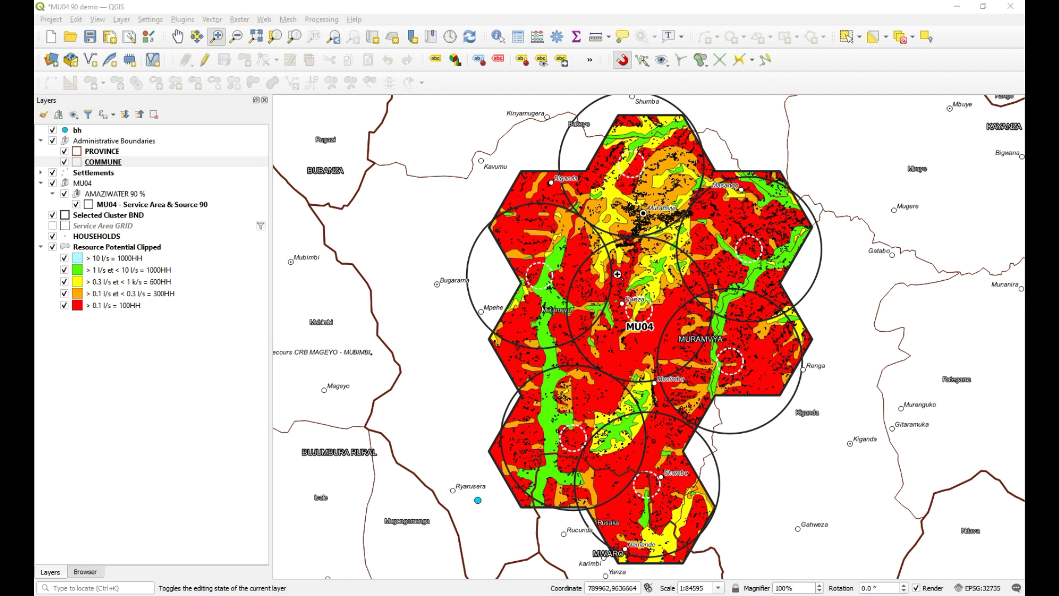
- Open the attribute table of the HOUSEHOLDS layer to examine its records and fields, and return to the map
click(155, 205)
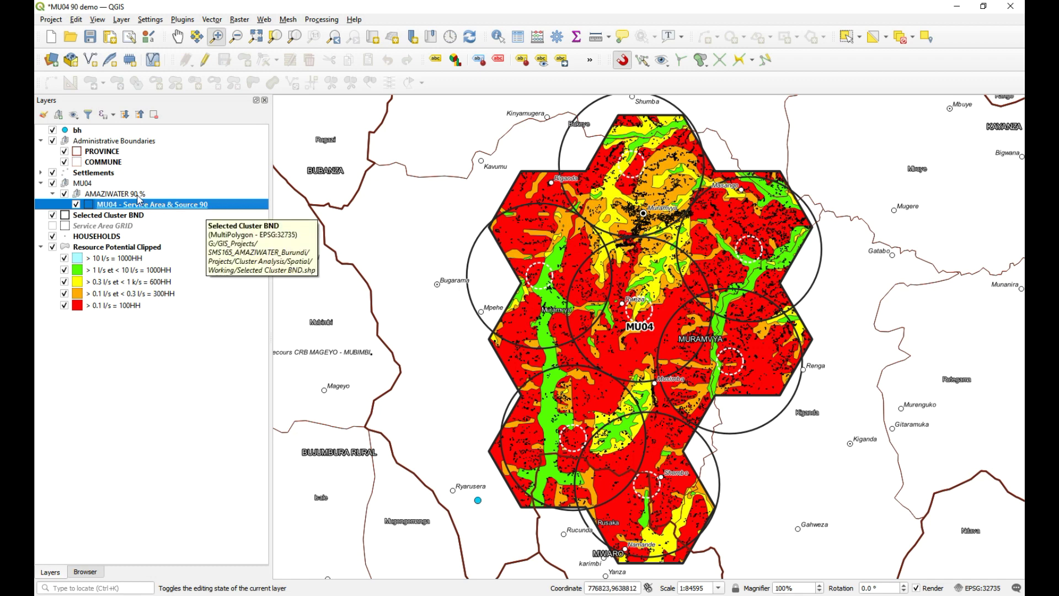
click(102, 237)
right_click(101, 241)
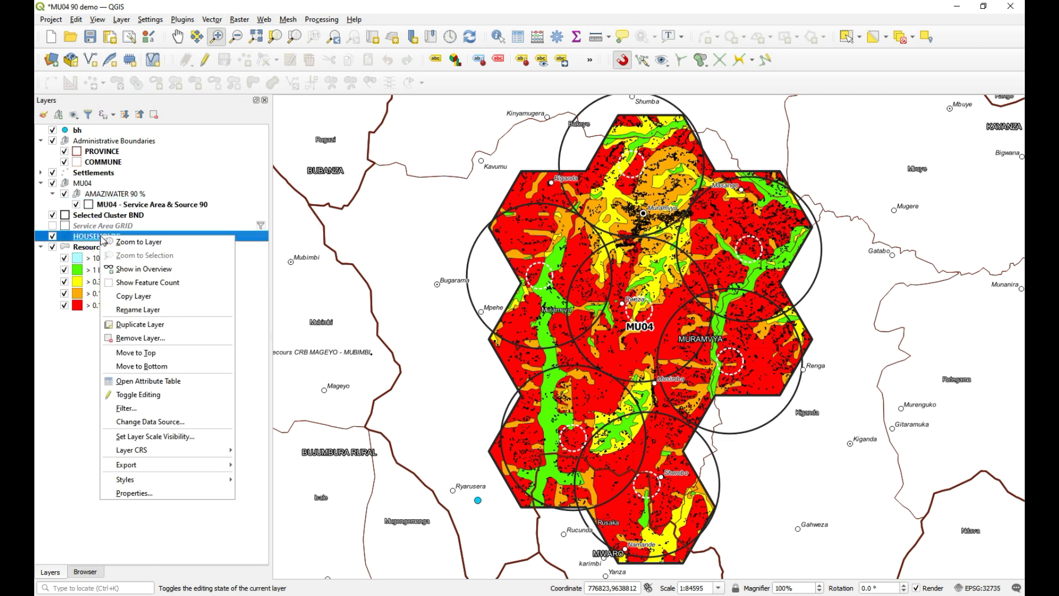
click(191, 386)
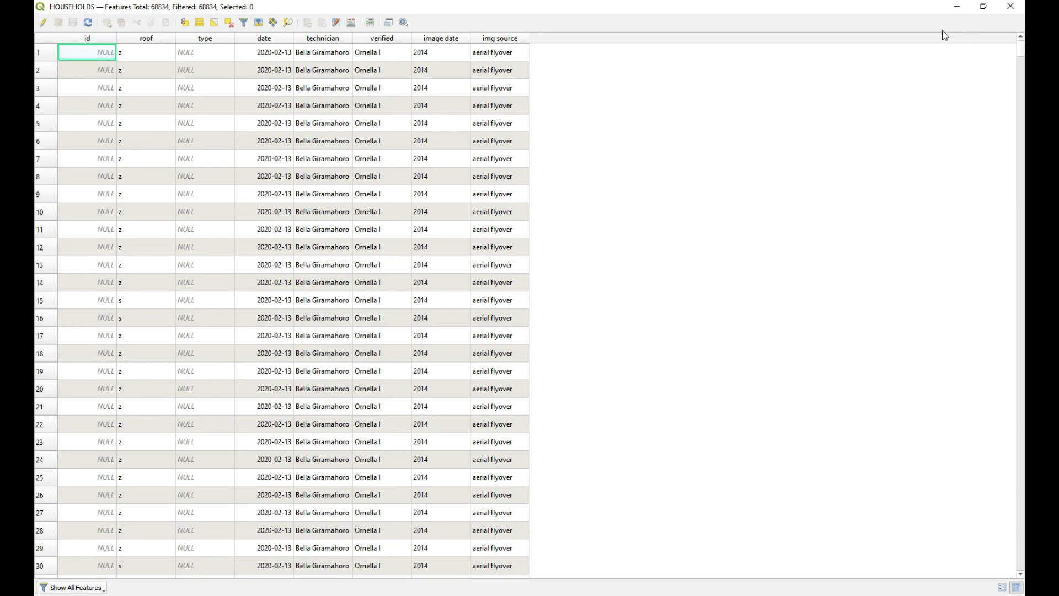
click(957, 6)
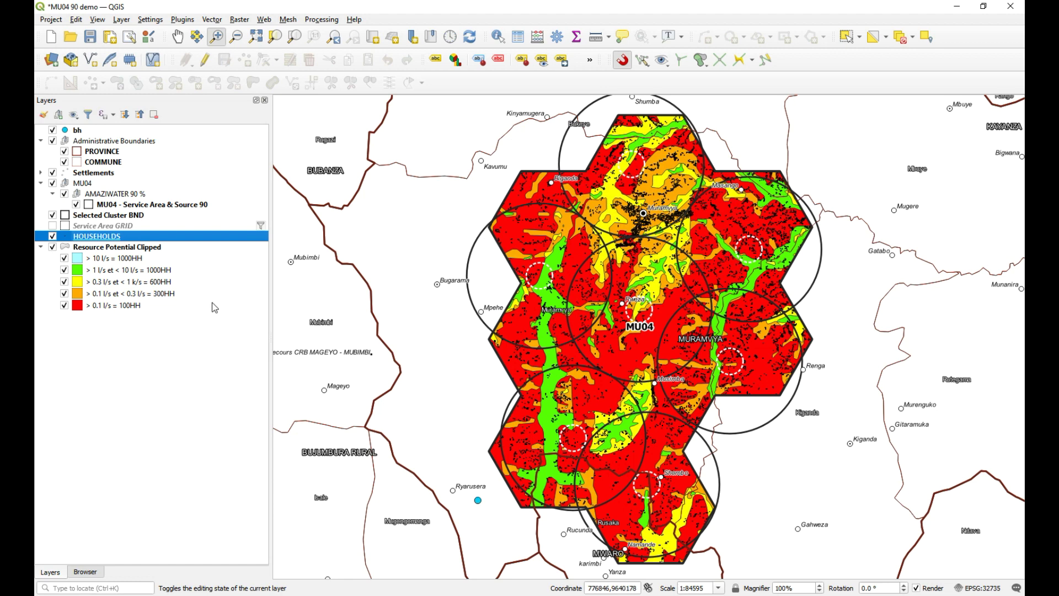
- Show statistics on the id field of HOUSEHOLDS for selected features only, and select all households across the MU04 cluster
click(578, 39)
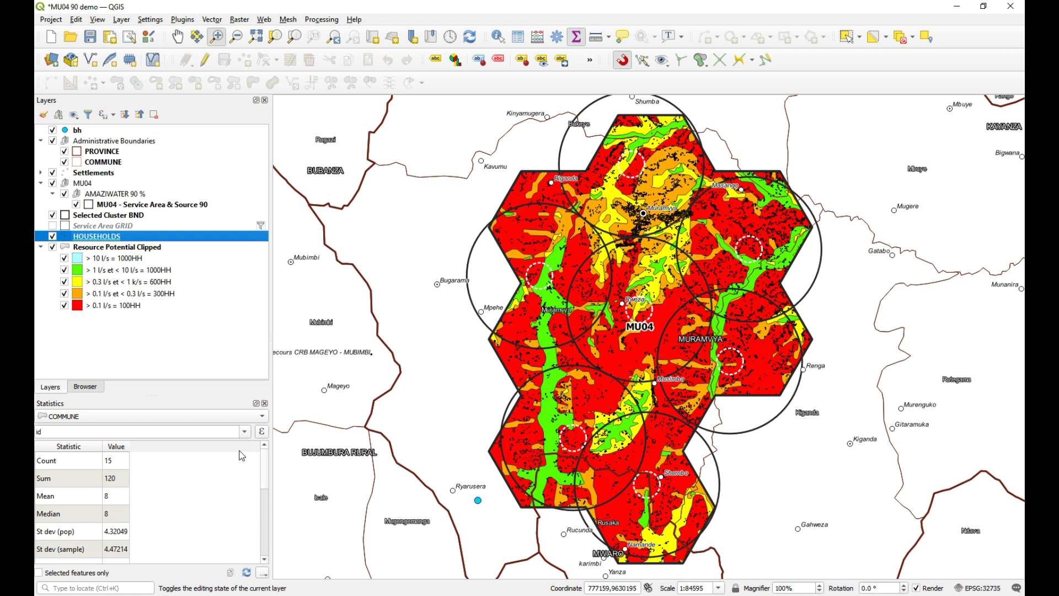
click(248, 417)
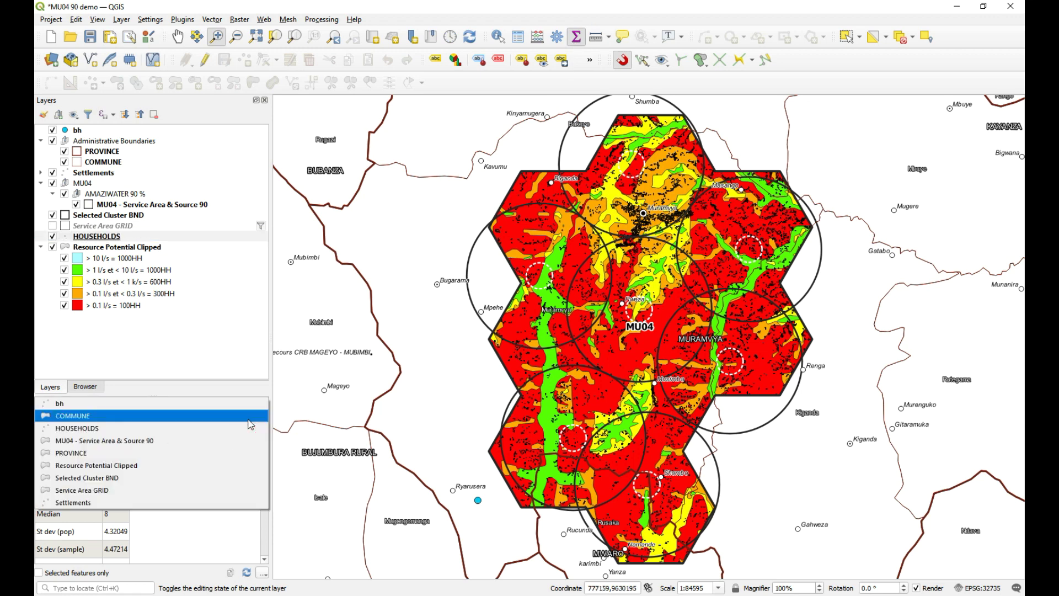
click(123, 429)
click(38, 572)
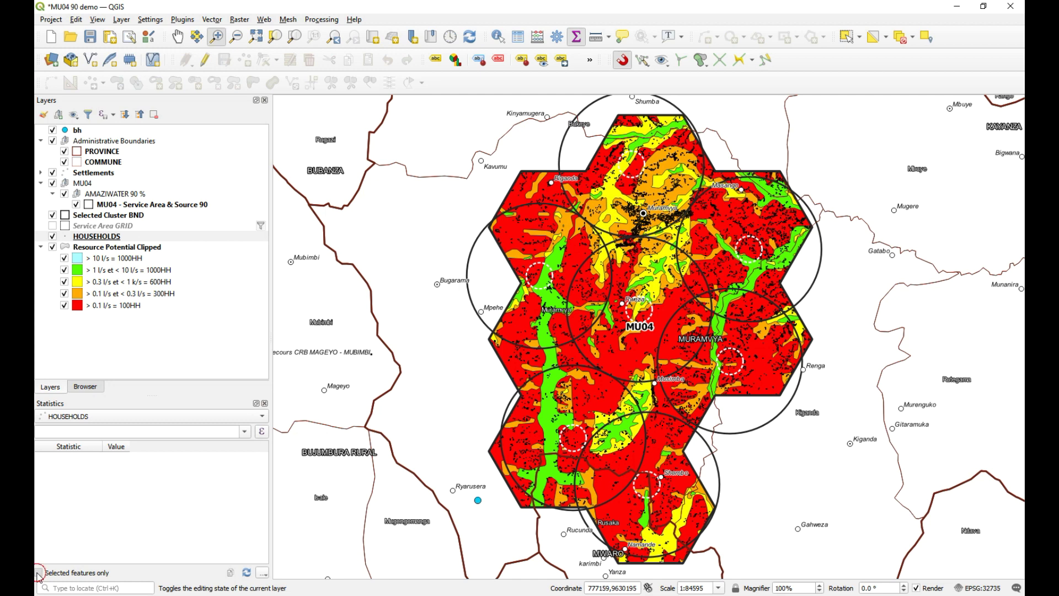
click(244, 431)
click(76, 452)
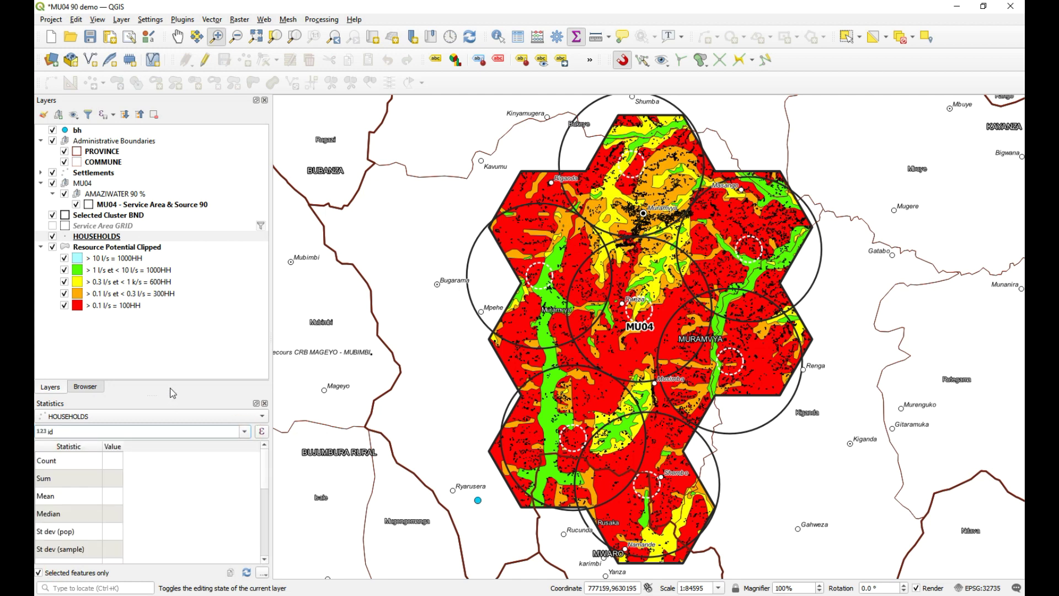
click(845, 36)
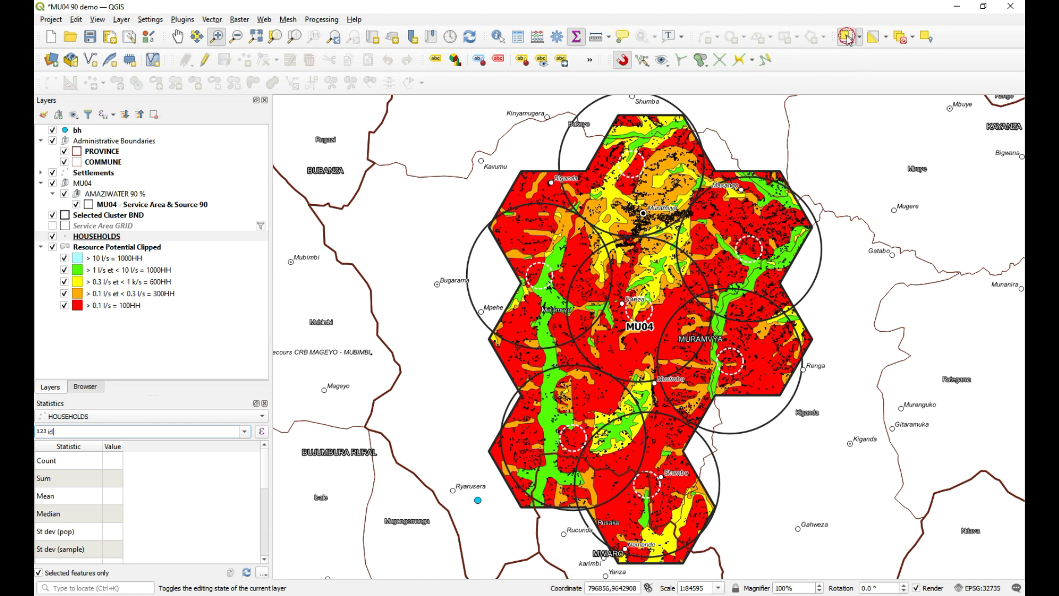
drag(436, 102, 861, 573)
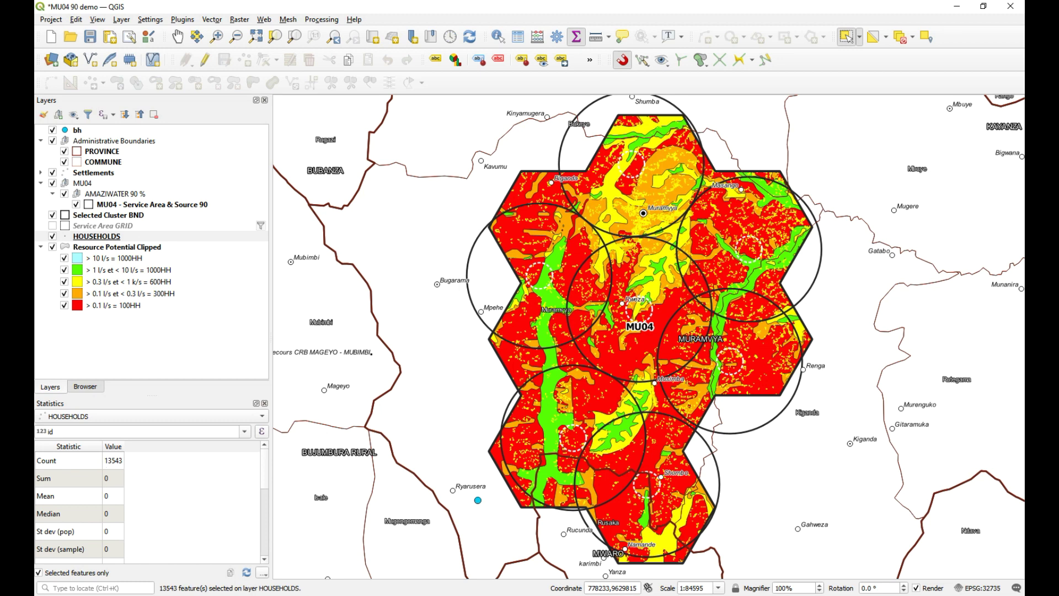
- Switch to File Explorer and create a new Excel workbook named Clusters.xlsx in the Tables folder
key(alt+Tab)
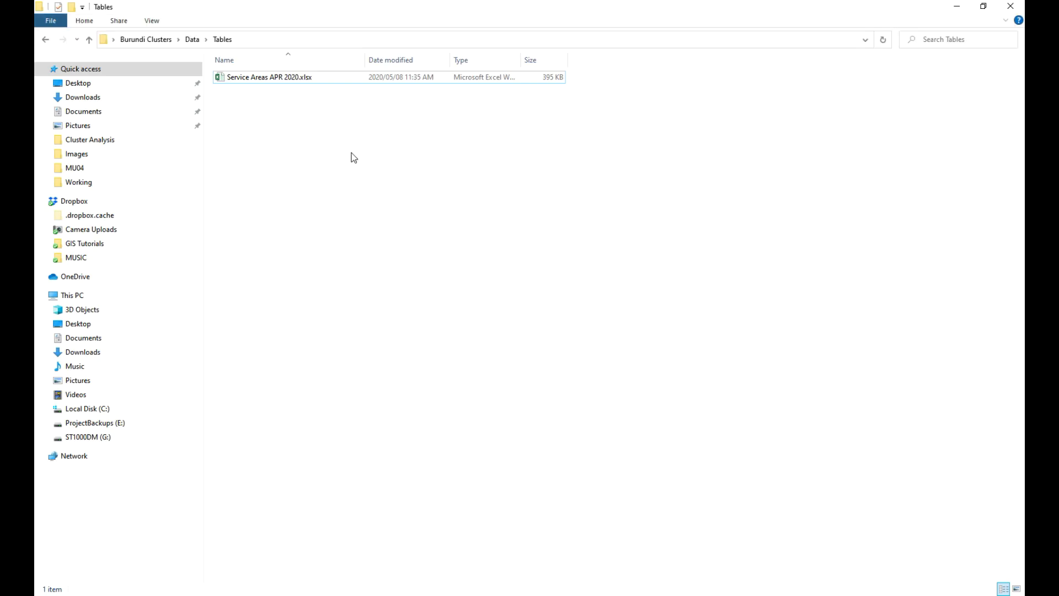
right_click(289, 143)
mouse_move(378, 331)
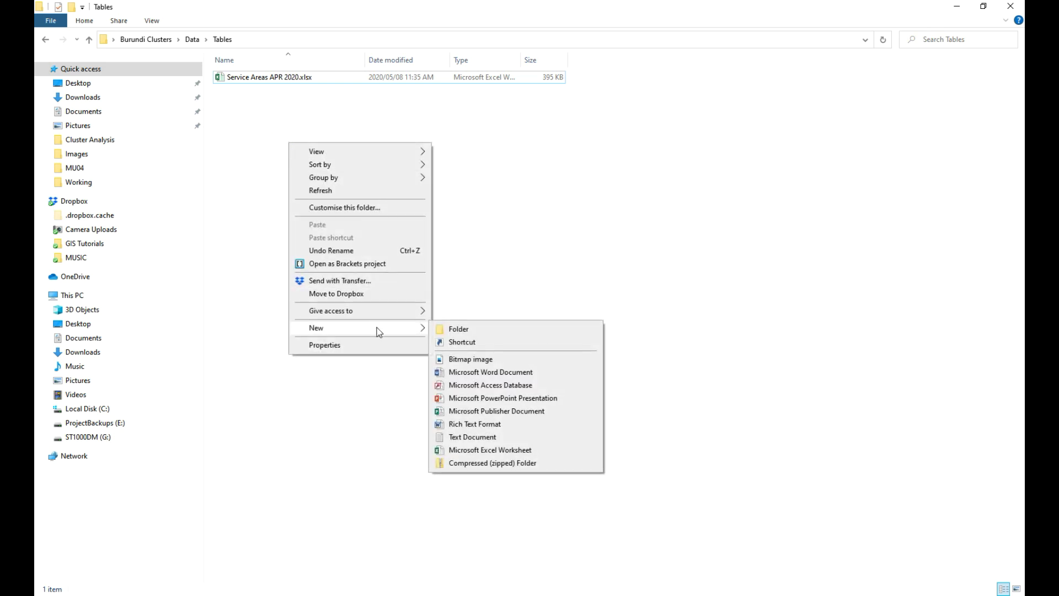
click(493, 449)
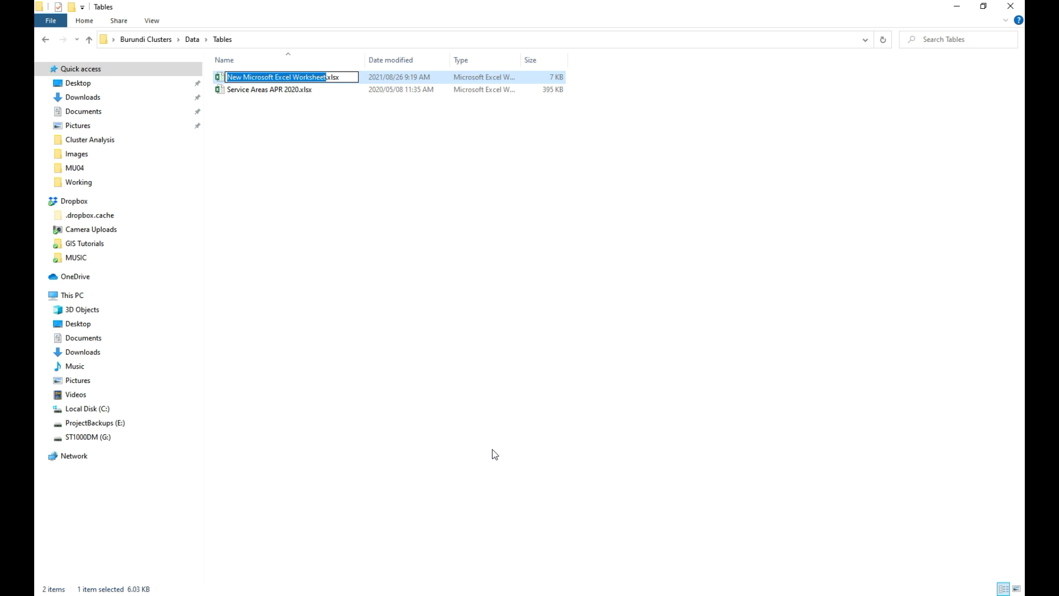
text(Clusters)
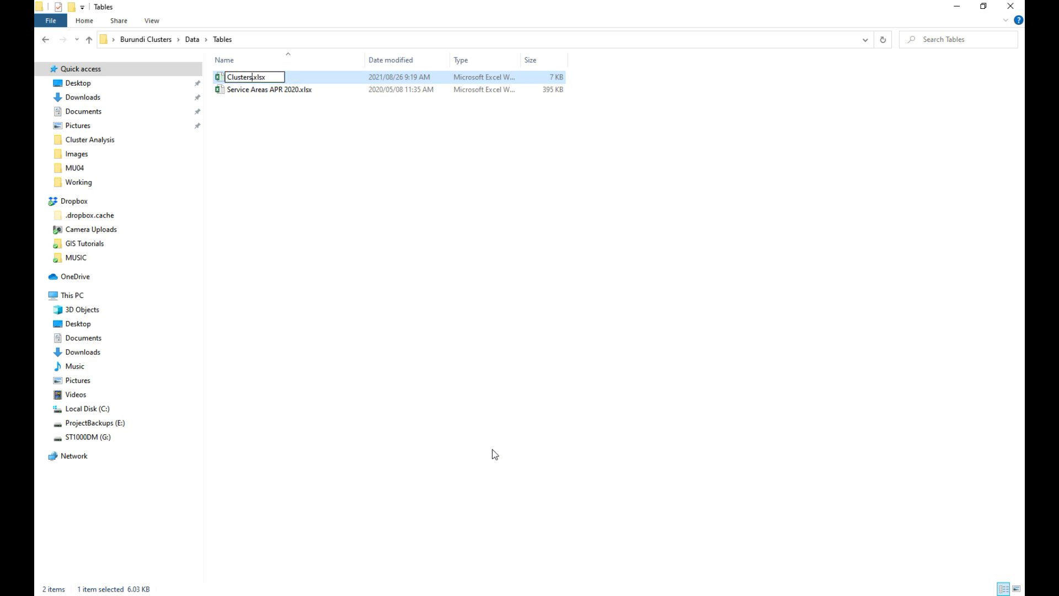
key(Return)
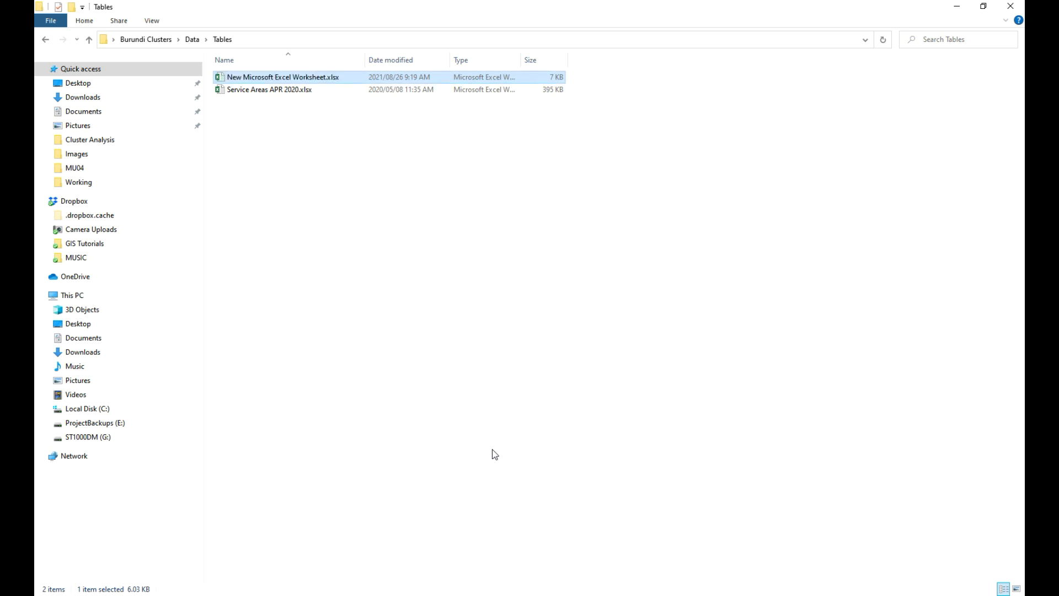
- Open Clusters.xlsx in Excel and maximise its window
double_click(245, 82)
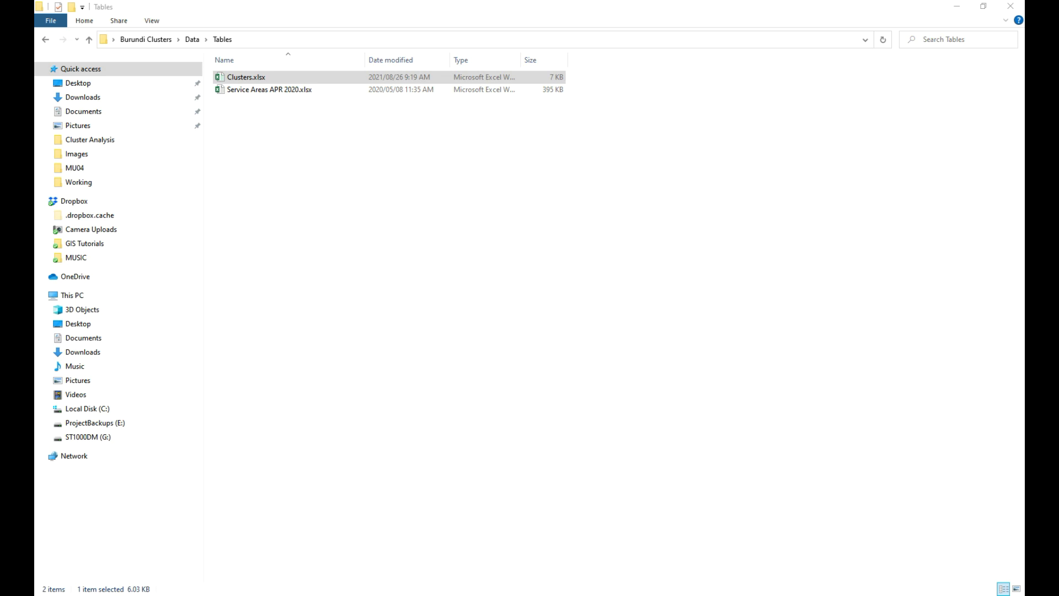
drag(788, 88, 430, 161)
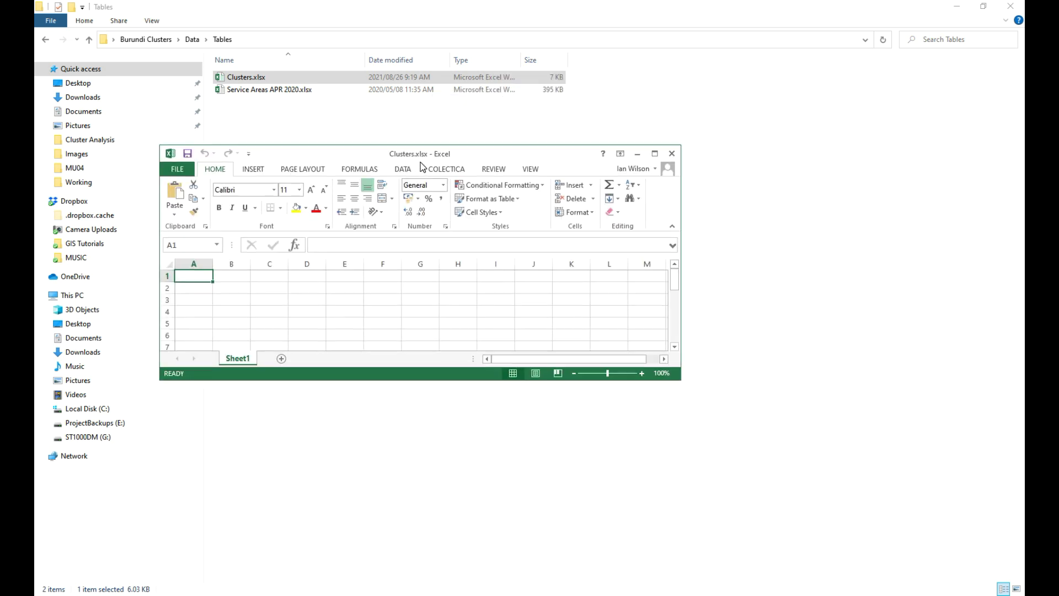
click(653, 155)
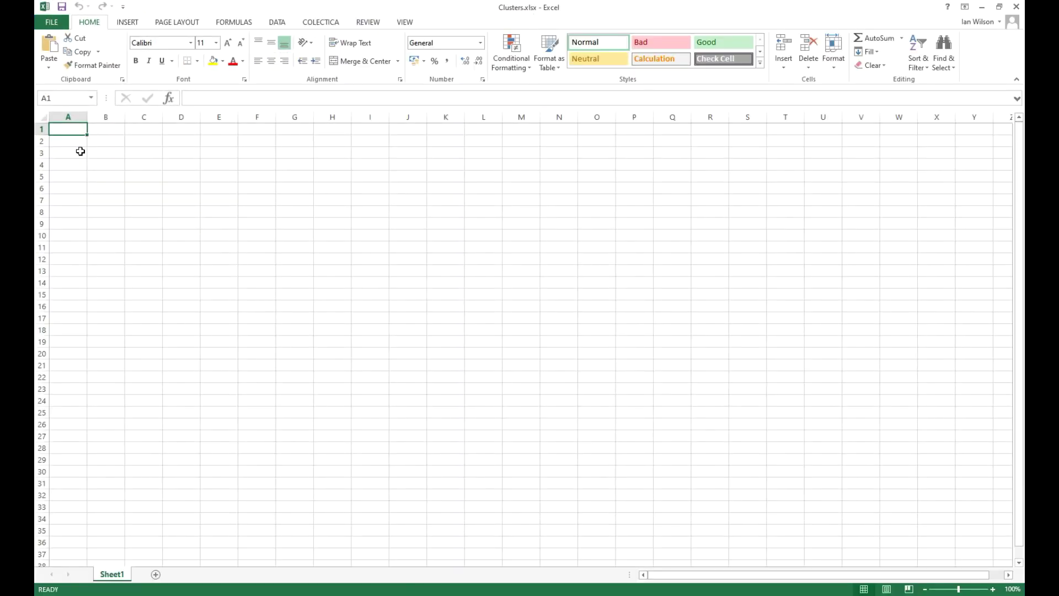
- Enter the column headings CLUSTER, GOAL and THHolds in cells A1, B1 and C1
text(CLUSTER)
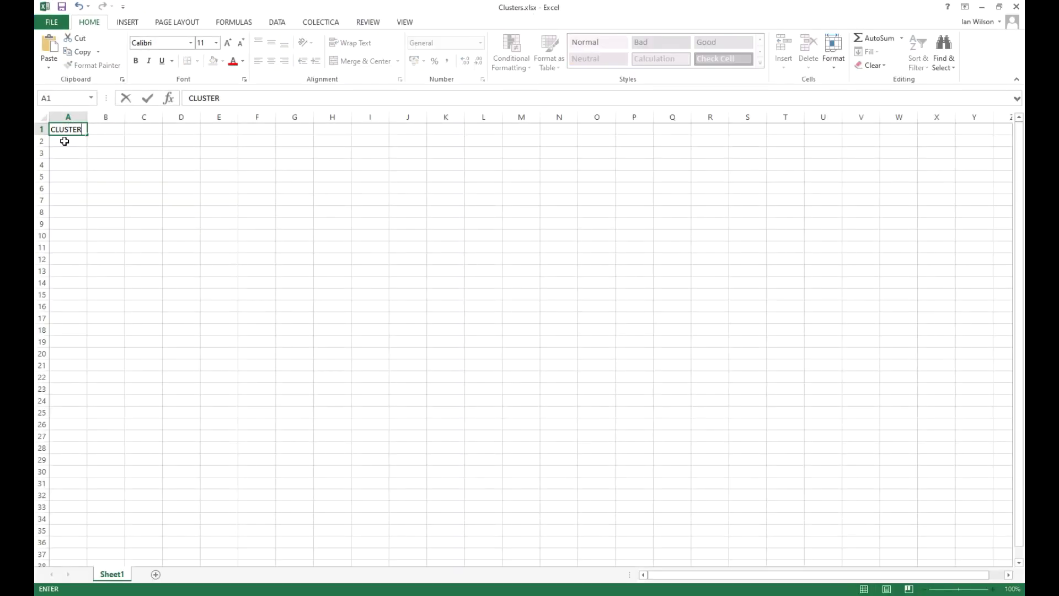
key(Return)
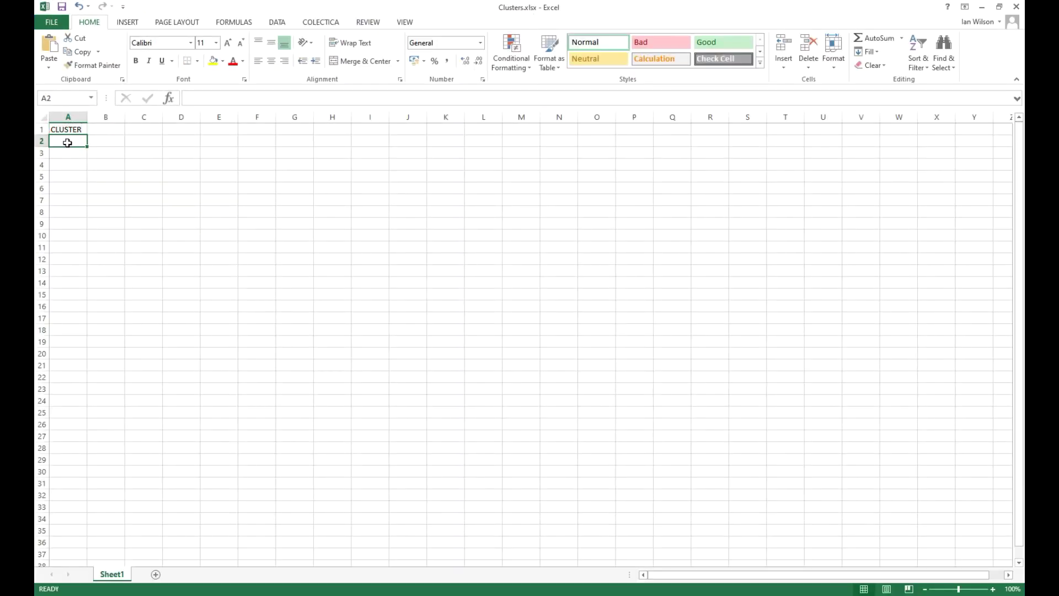
click(102, 128)
text(GOAL)
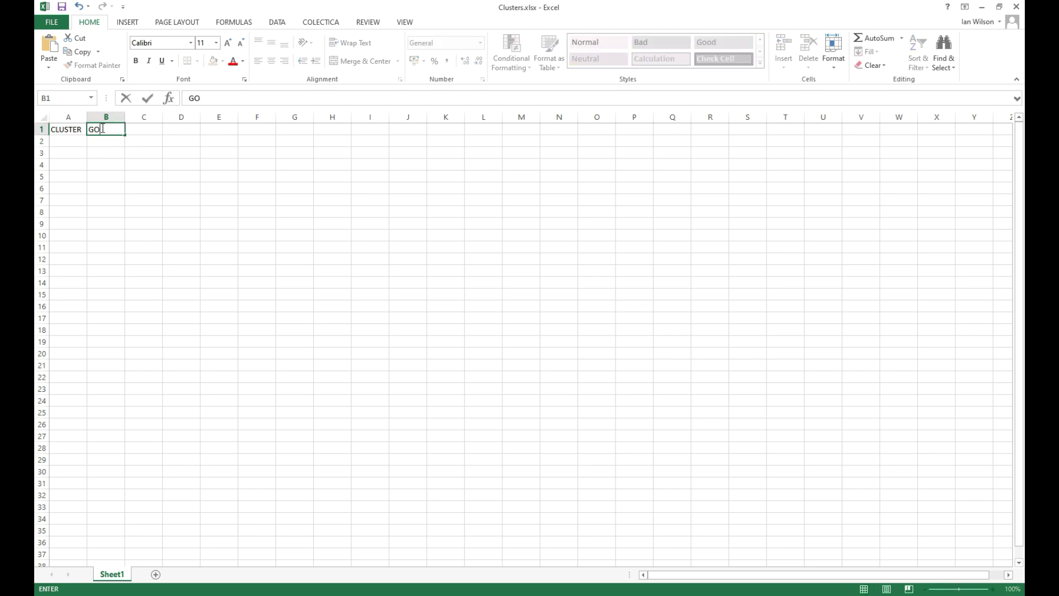
click(141, 131)
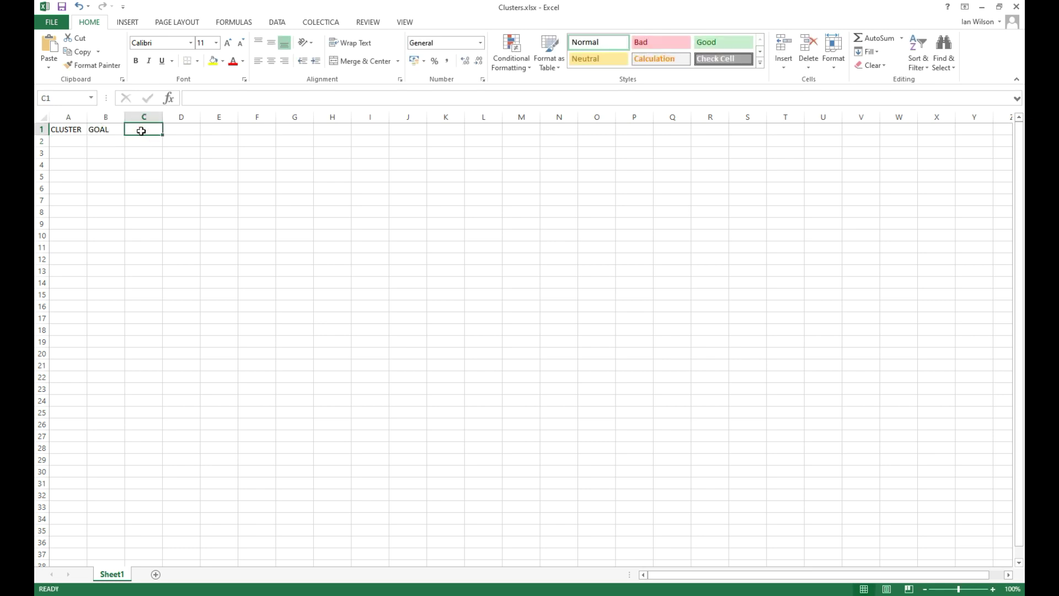
text(T)
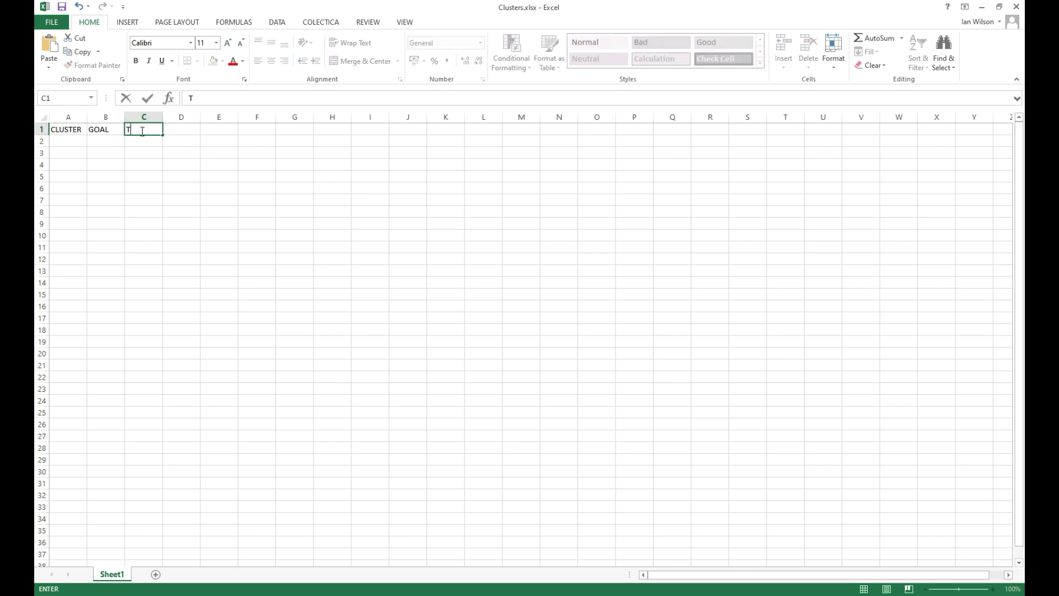
text(HHolds)
- Enter SELECTHH as the column heading in cell D1
click(168, 130)
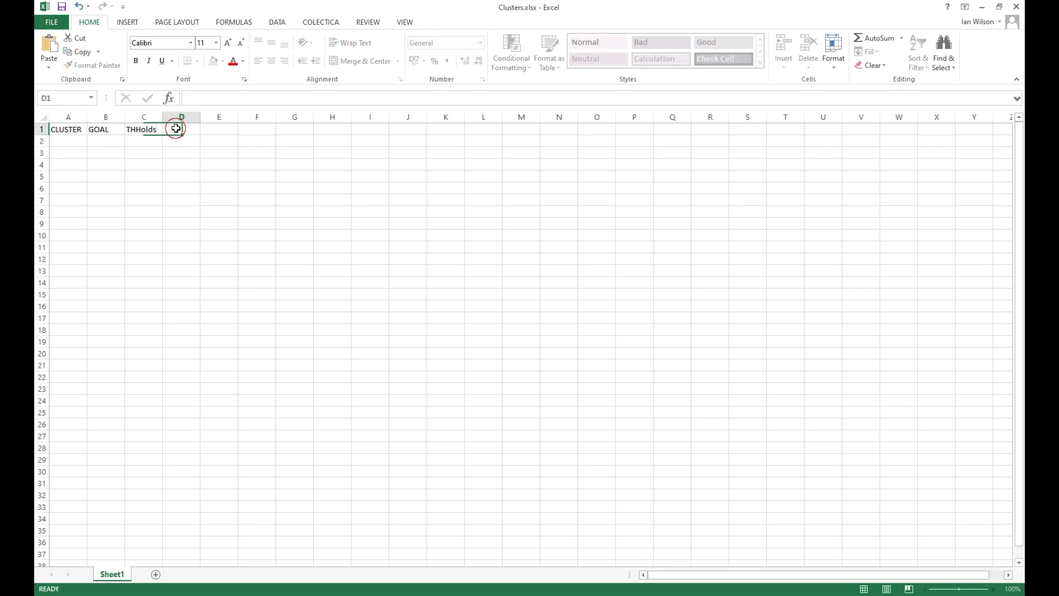
text(S)
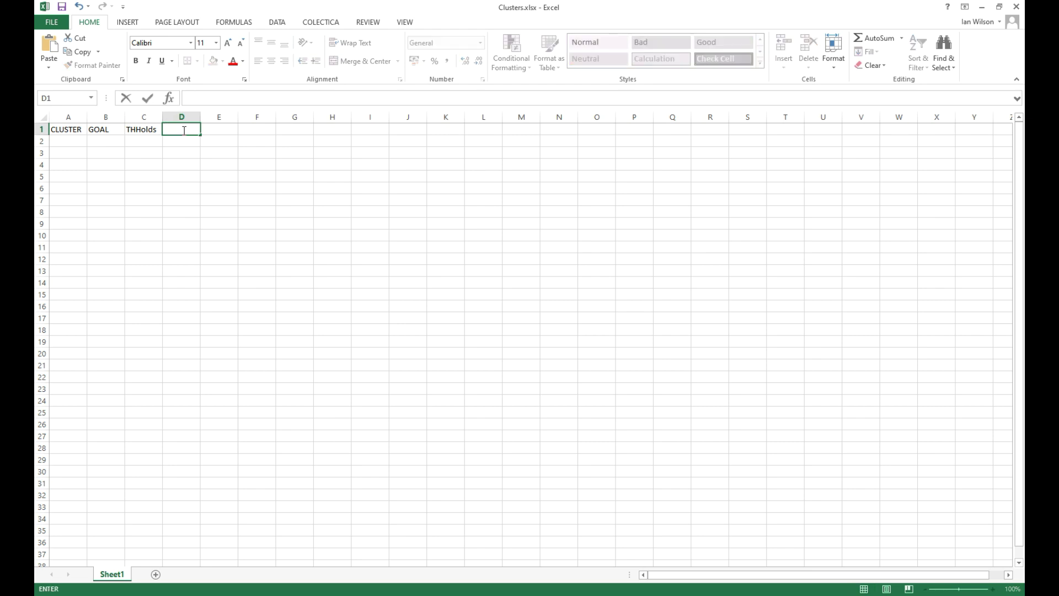
text(90%HH)
key(Return)
click(185, 131)
text(SELECTHH)
- Enter PERCENTAGE as the column heading in cell E1
click(223, 131)
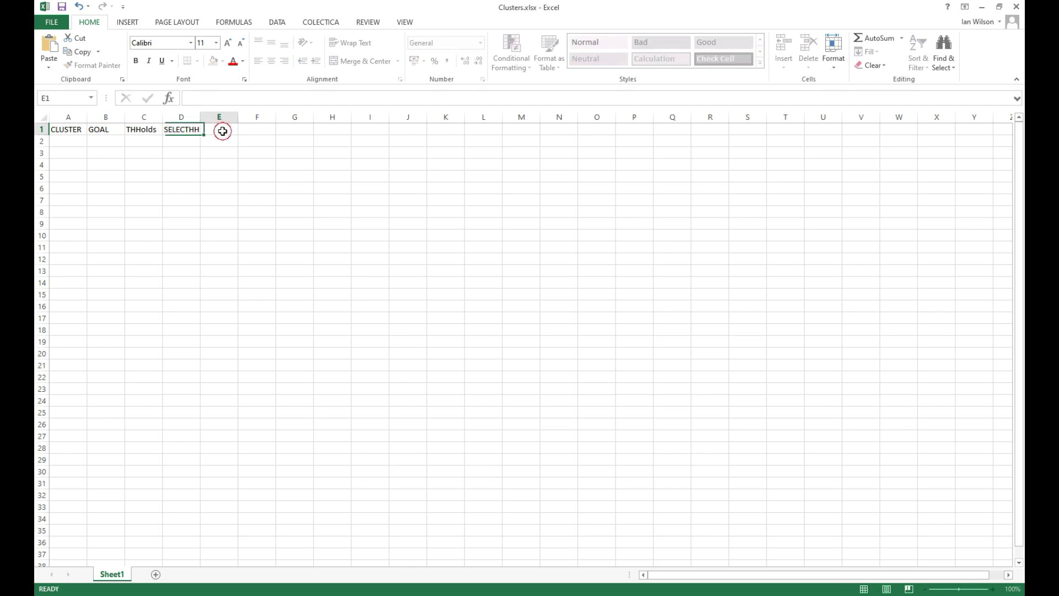
text(())
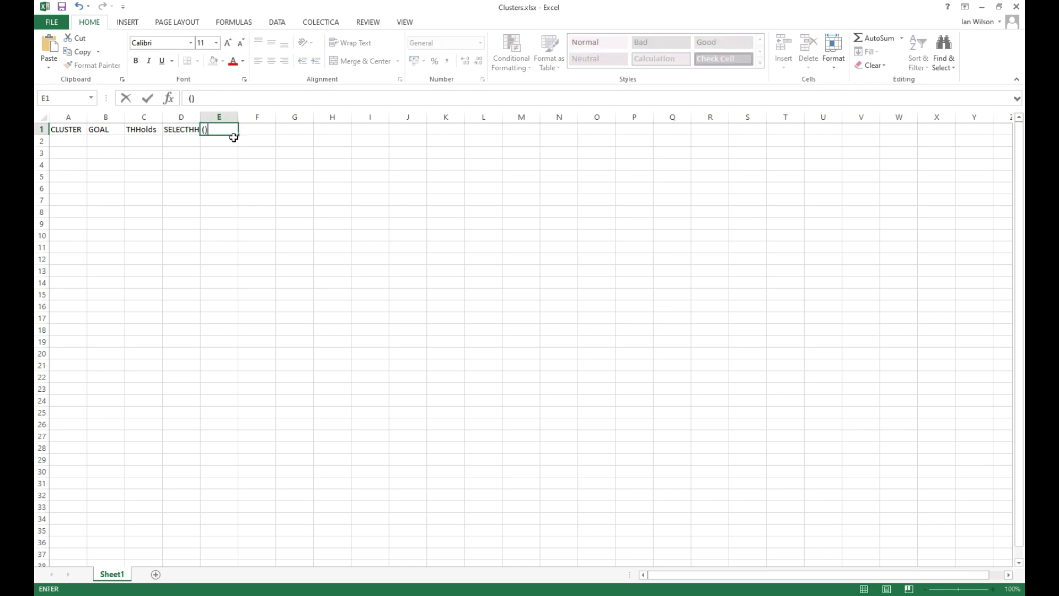
text(%)
key(BackSpace)
key(BackSpace)
key(BackSpace)
text(PERCENTA)
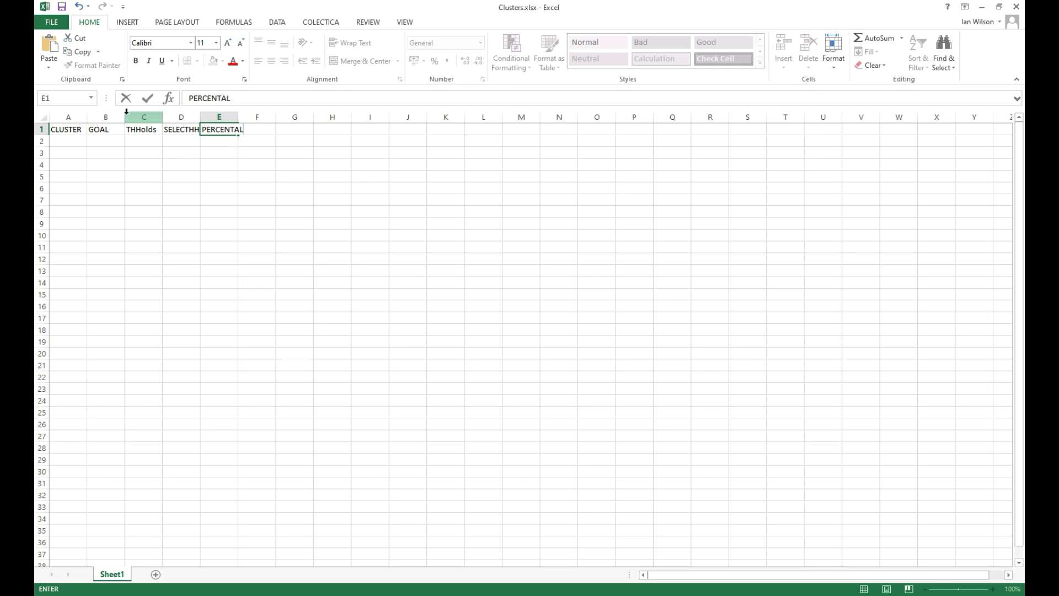
text(GE)
click(178, 185)
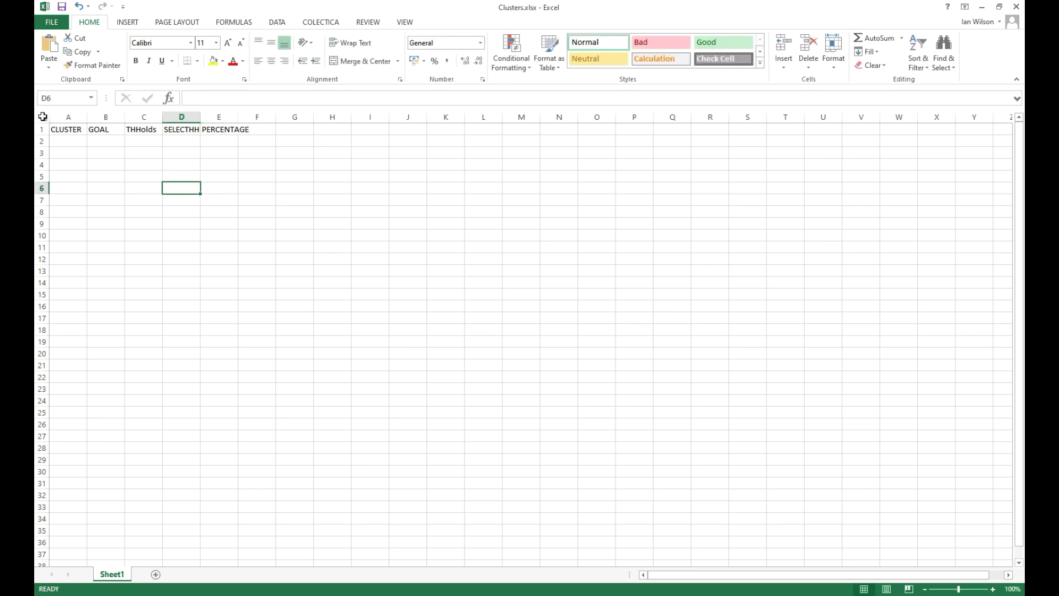
- Fit the widths of all columns on the sheet to the heading text
click(46, 118)
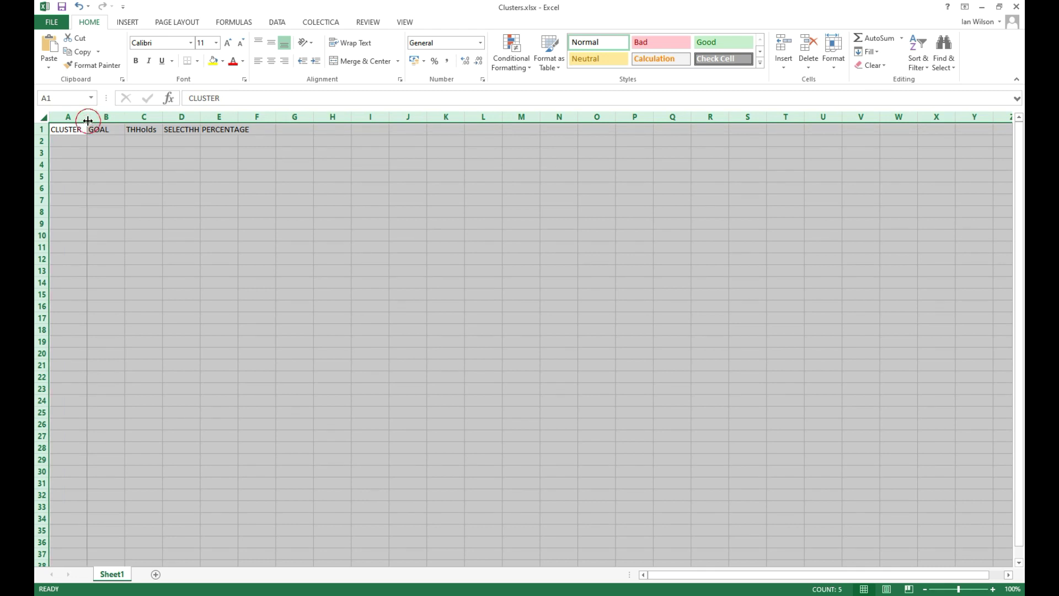
drag(87, 117, 94, 143)
double_click(201, 117)
- Format the headings in A1:E1 with a black fill and bold white text
drag(205, 129, 61, 129)
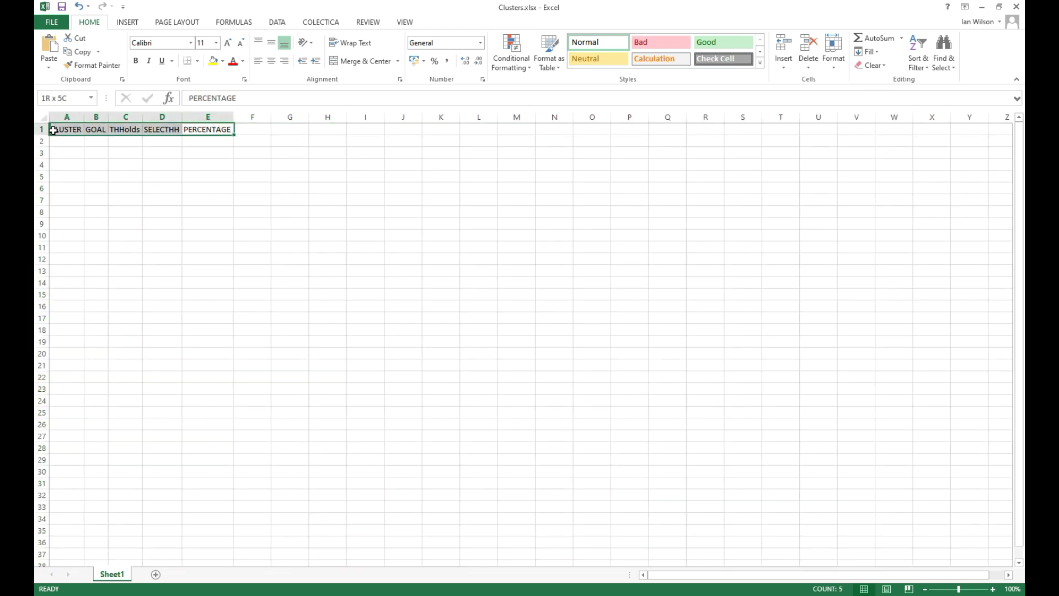
click(223, 62)
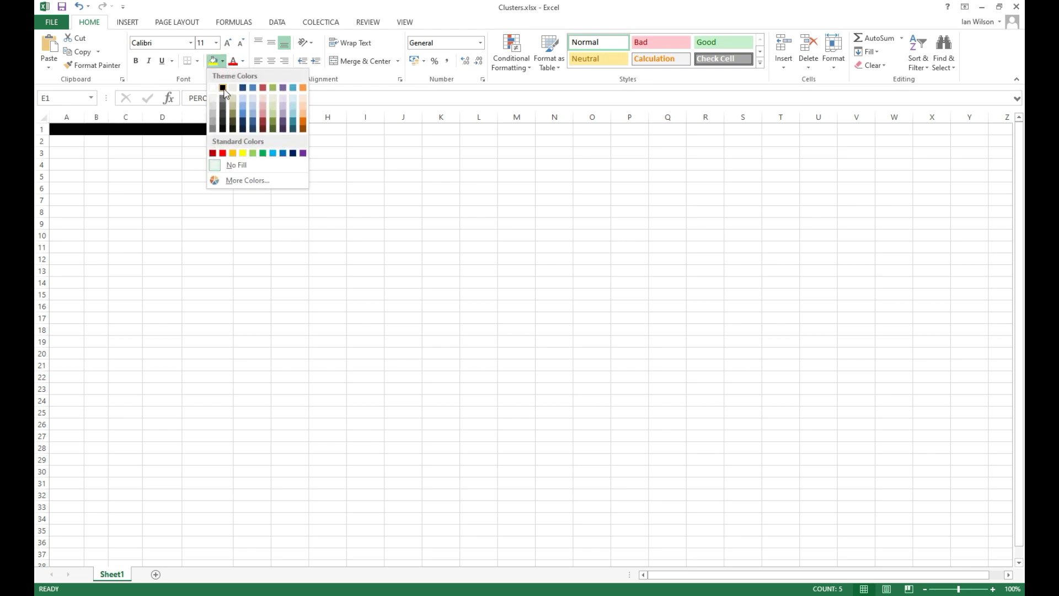
click(223, 90)
click(243, 61)
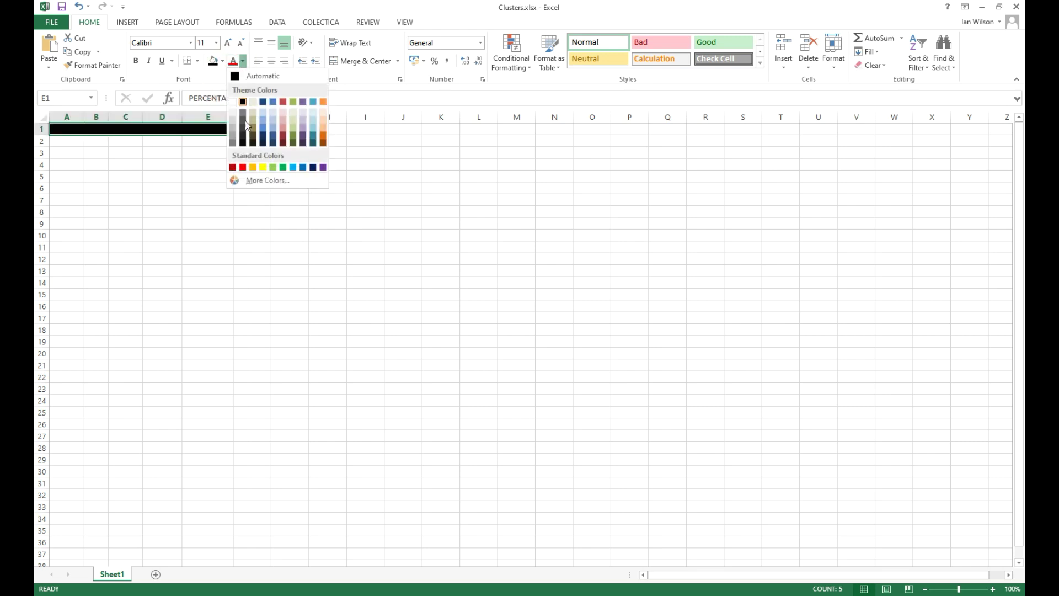
click(233, 103)
click(137, 60)
click(67, 141)
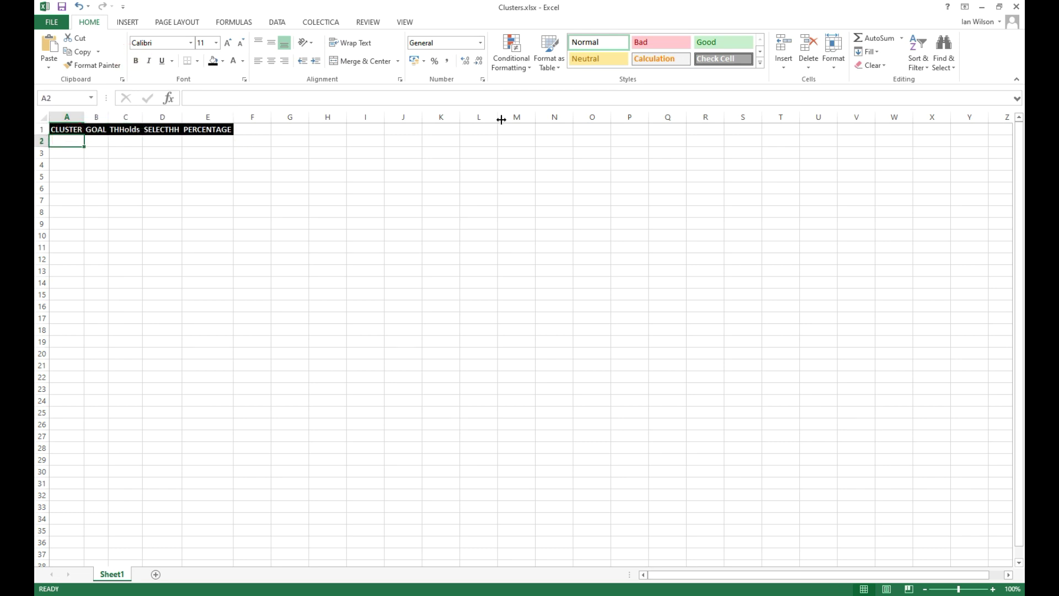
key(ctrl+plus)
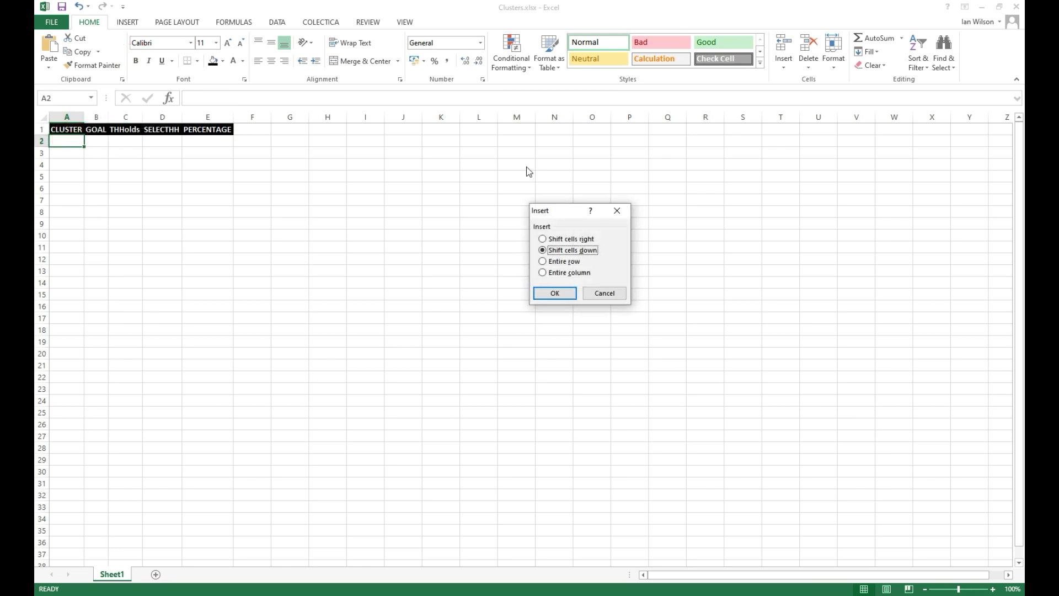
click(602, 298)
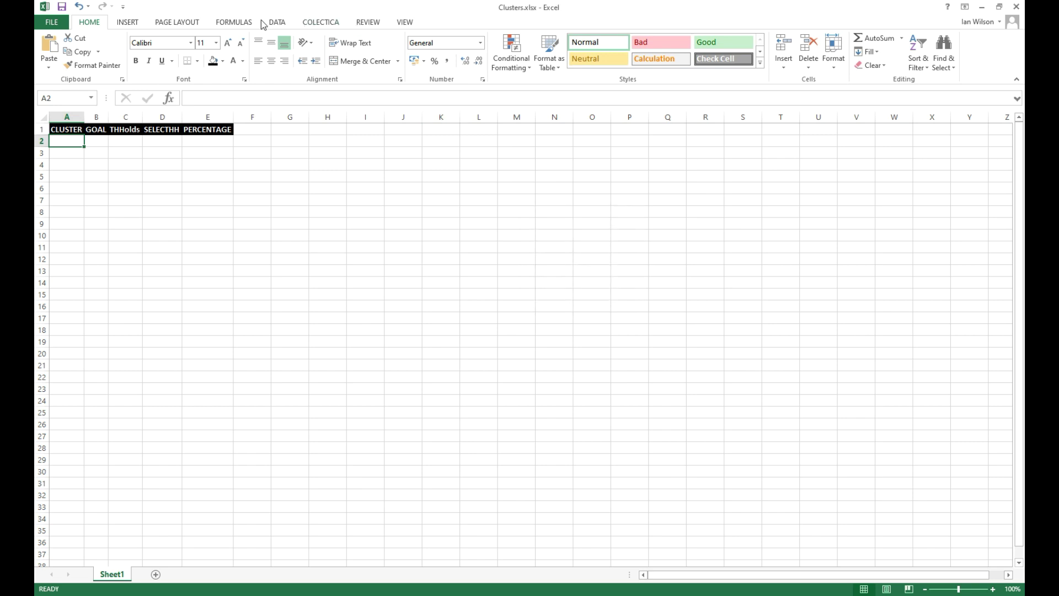
- Set the worksheet's zoom magnification to 200%
click(411, 24)
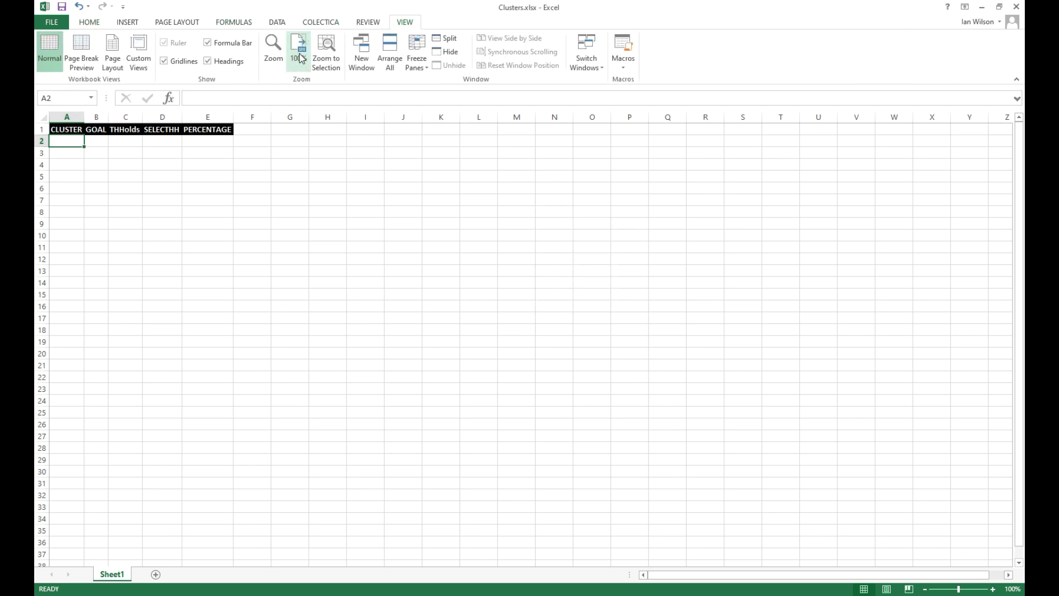
click(273, 49)
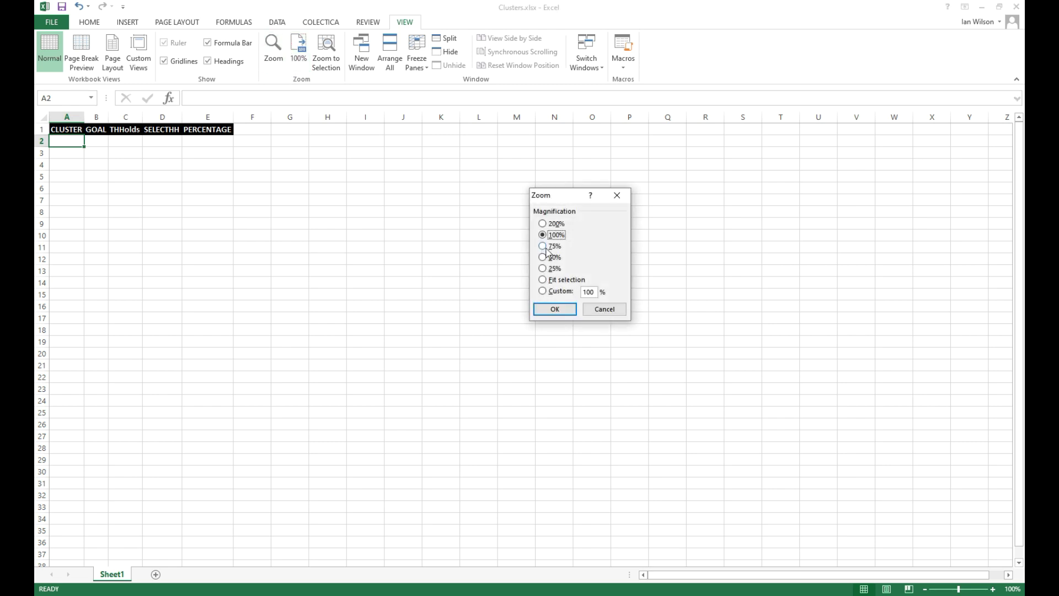
click(549, 224)
click(561, 312)
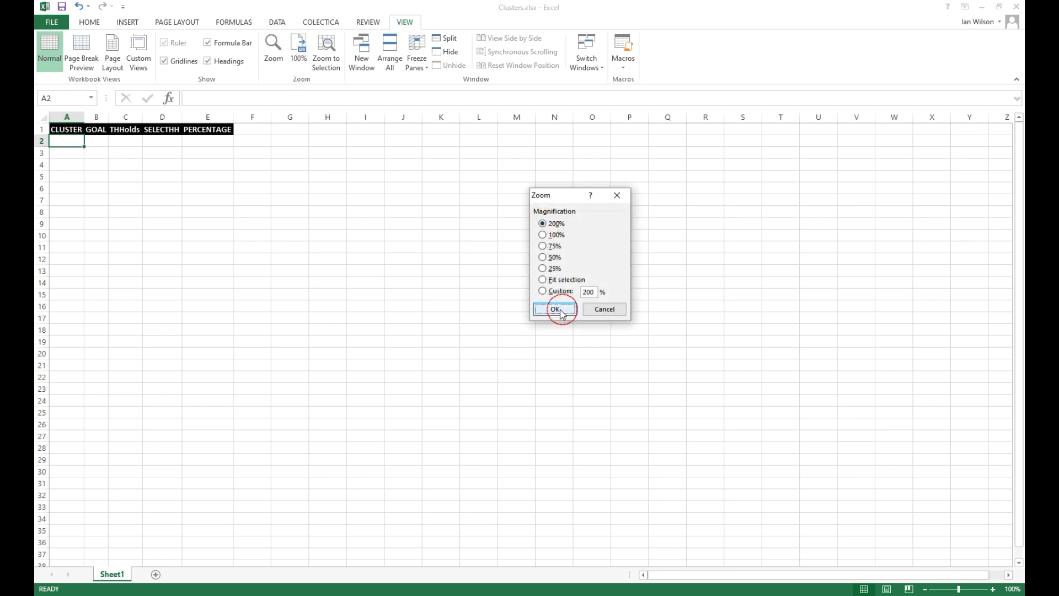
- Enter MU04 as the cluster name in cell A2
click(124, 232)
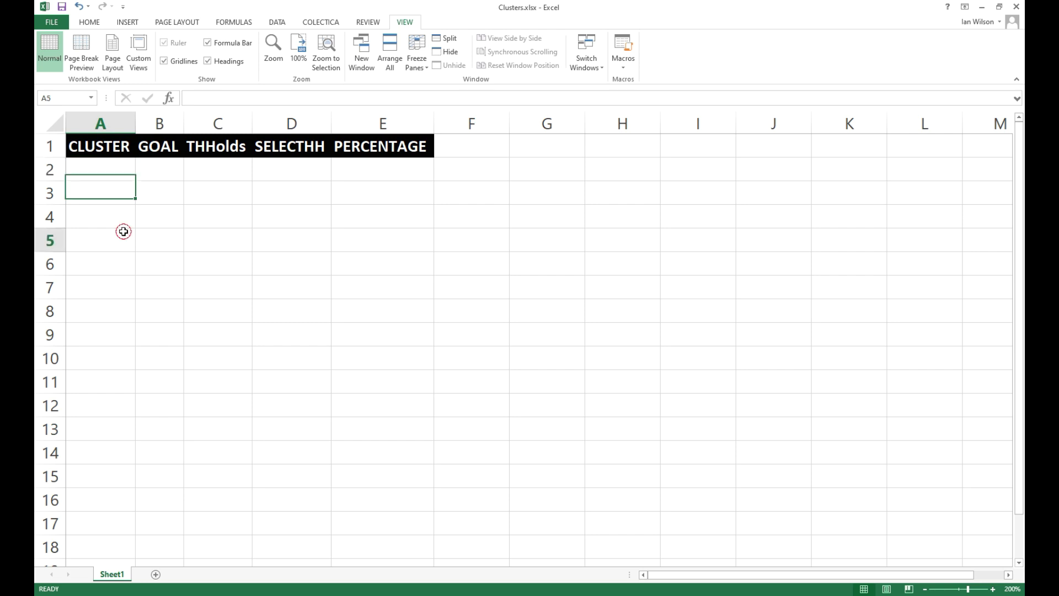
click(101, 166)
text(MU)
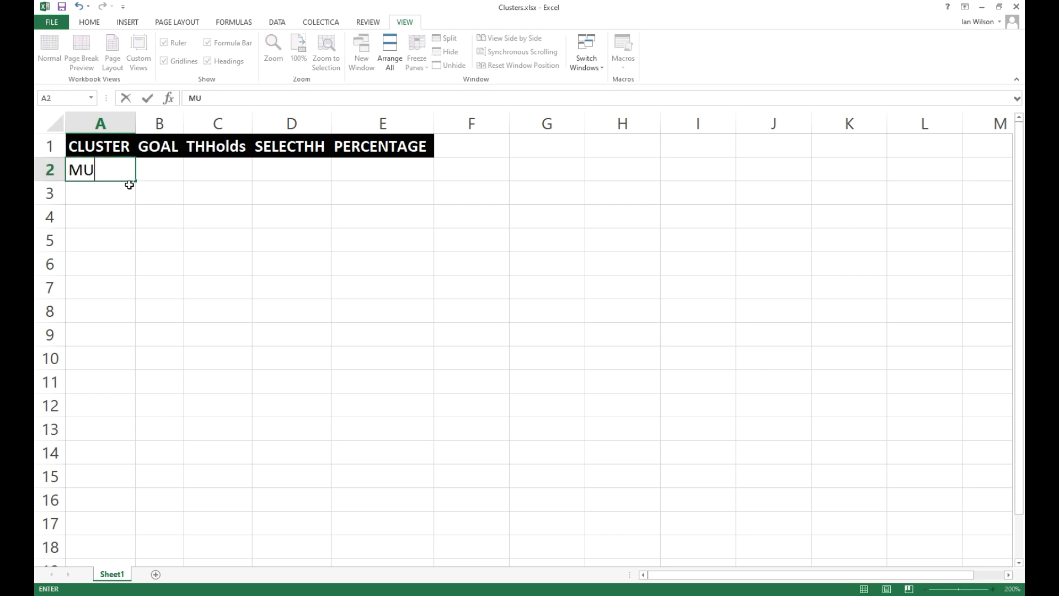
text(04)
- Enter AMAZIWATER as the goal in cell B2 and fit column B's width to the text
click(165, 176)
text(AMAZIWATER)
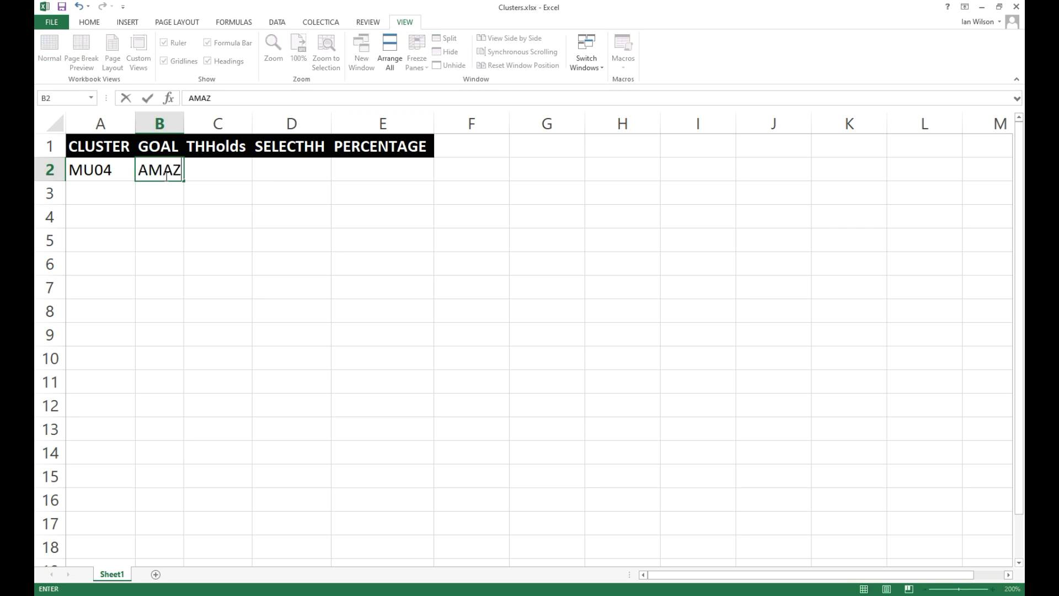
double_click(183, 119)
- Extend the goal in B2 to AMAZIWATER 90% and refit column B's width
click(230, 166)
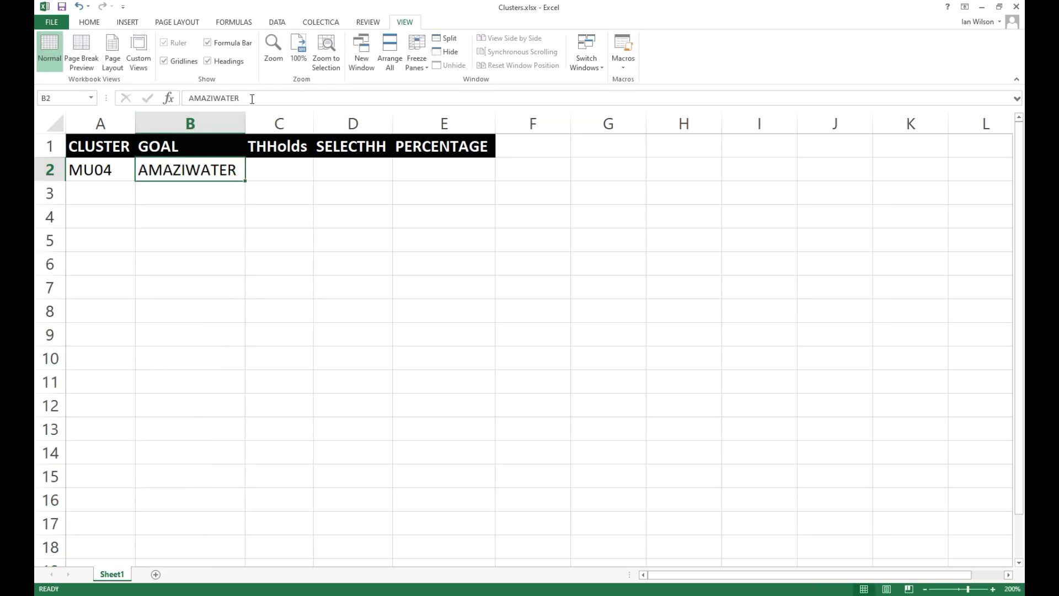
click(262, 99)
text(90%)
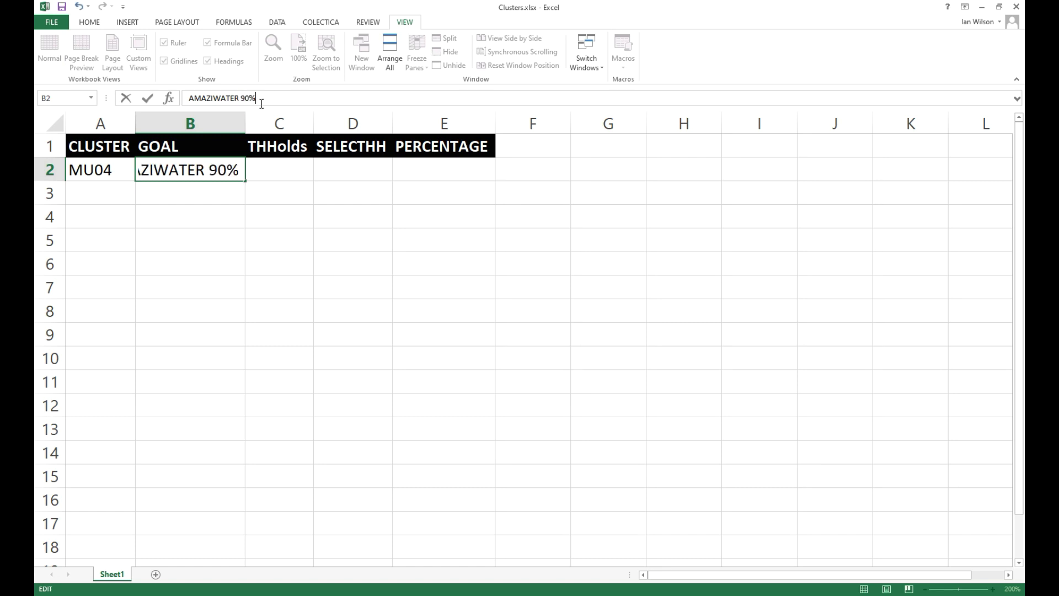
click(205, 185)
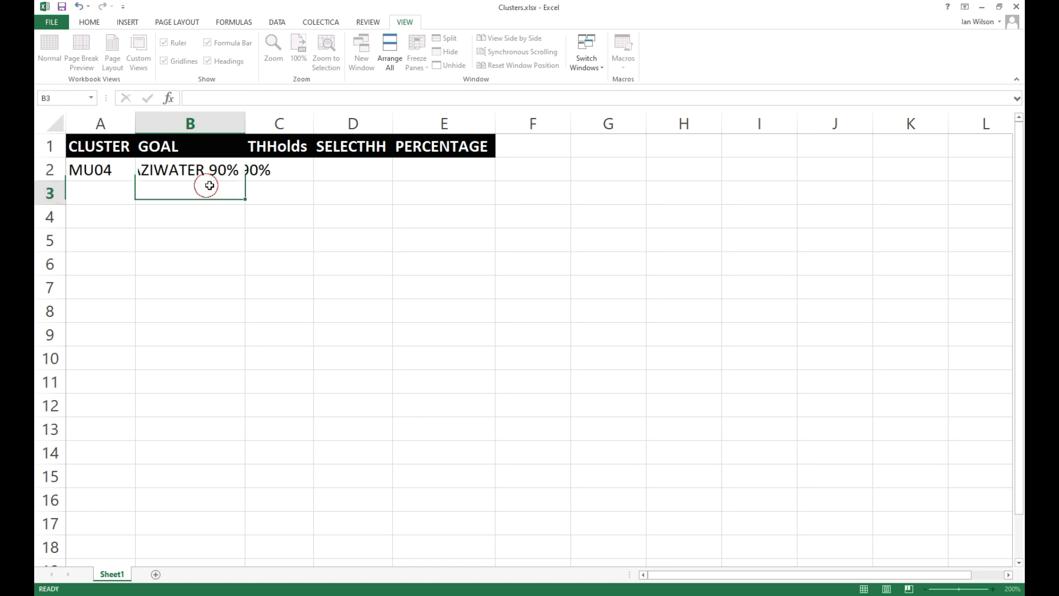
double_click(245, 122)
- Look up the selected households count in QGIS and enter 13543 under THHolds in cell C2 of the Excel sheet
click(318, 173)
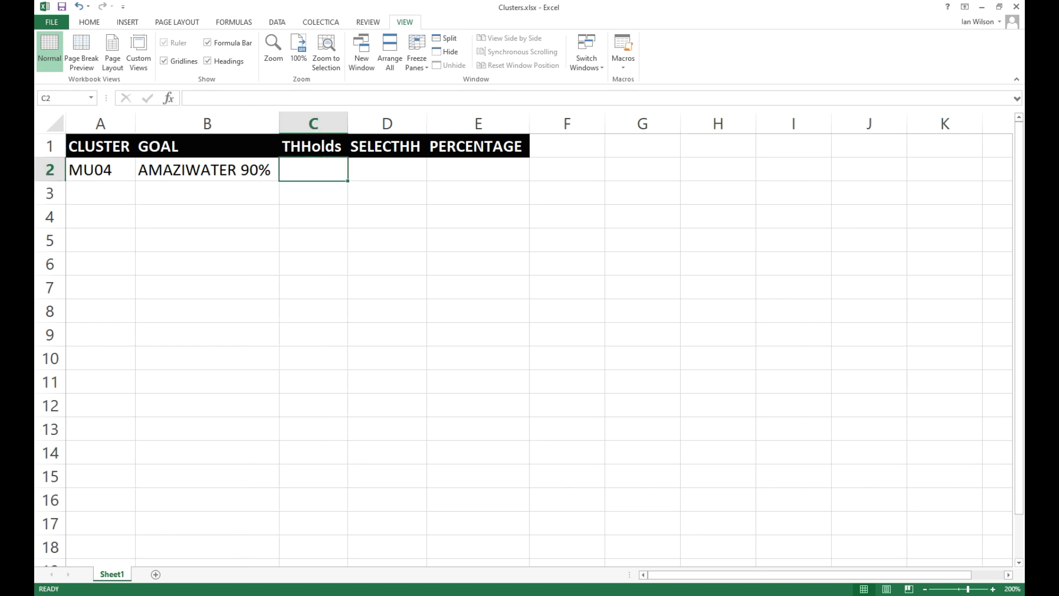
key(alt+Tab)
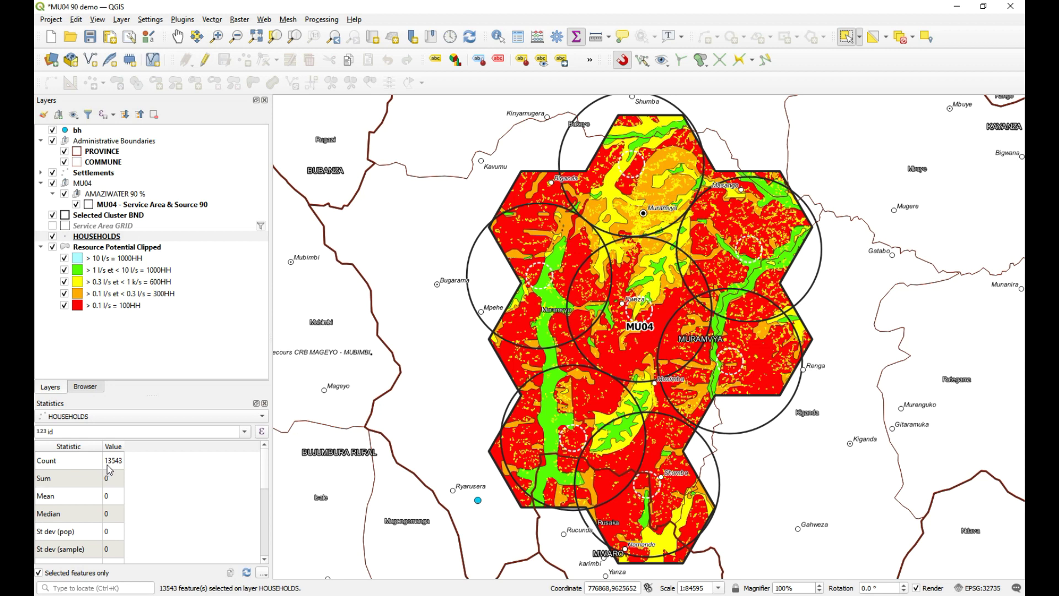
mouse_move(482, 595)
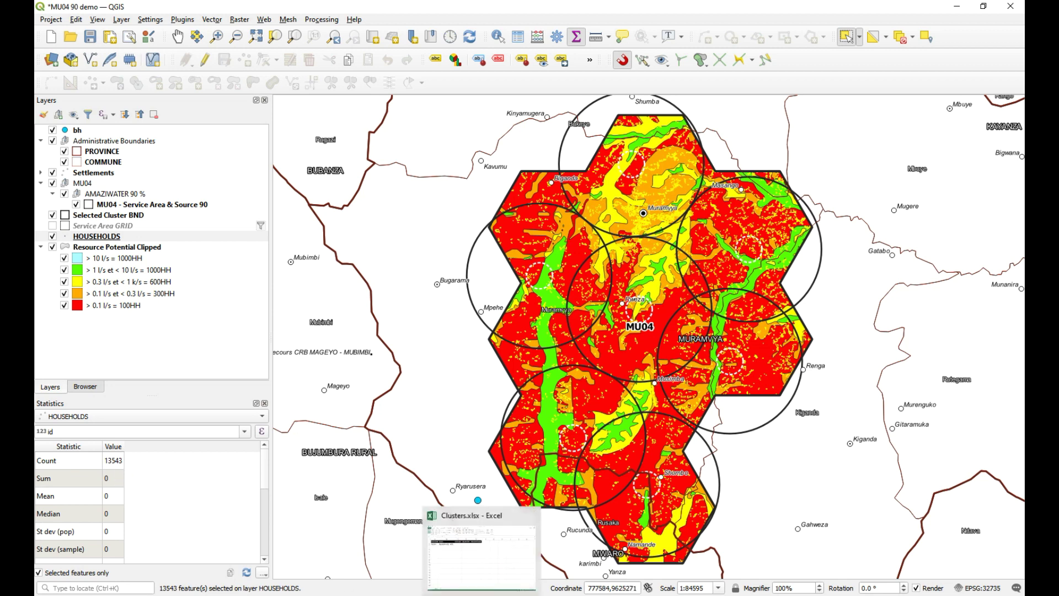
click(482, 554)
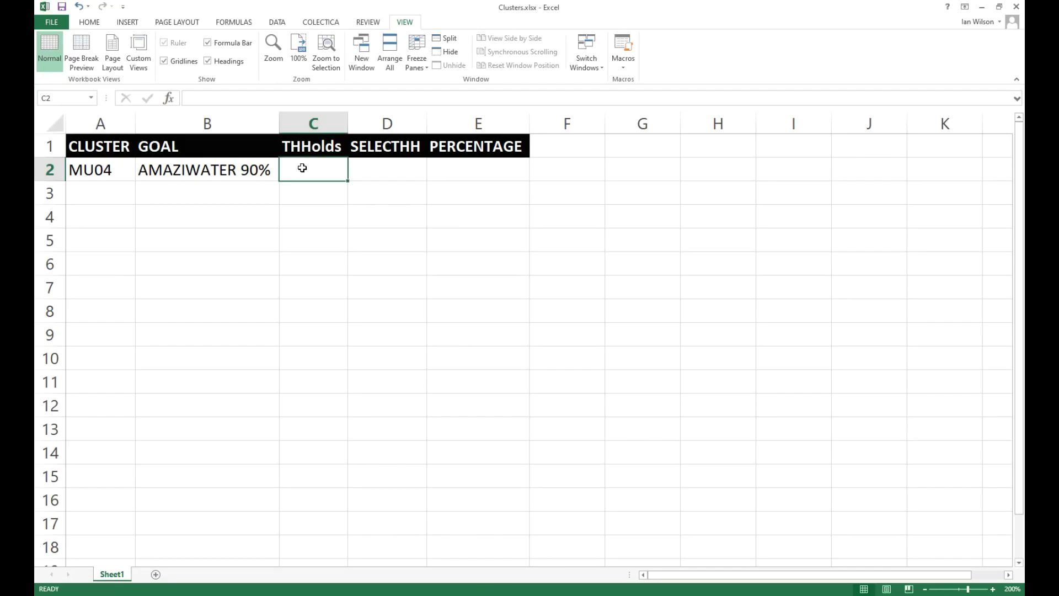
text(13543)
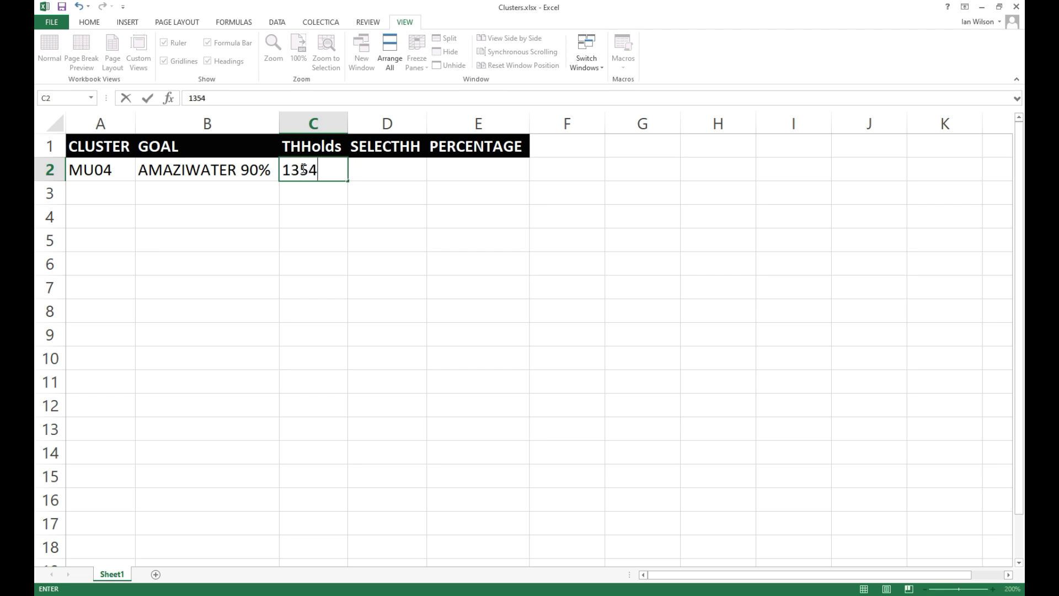
click(374, 168)
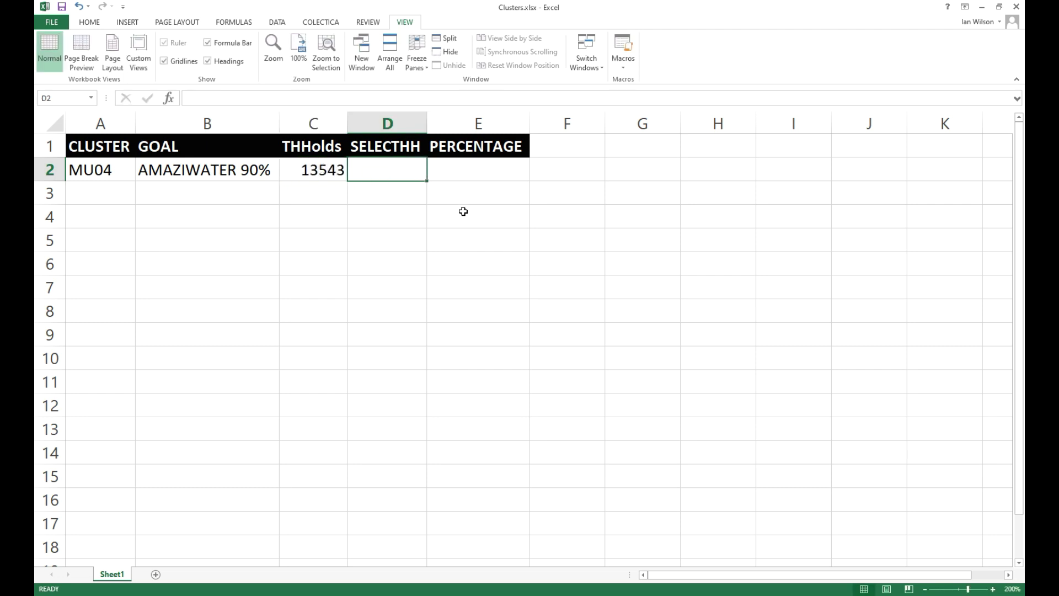
- Enter the formula =D2/C2 in cell E2 to divide selected households by total households
click(455, 174)
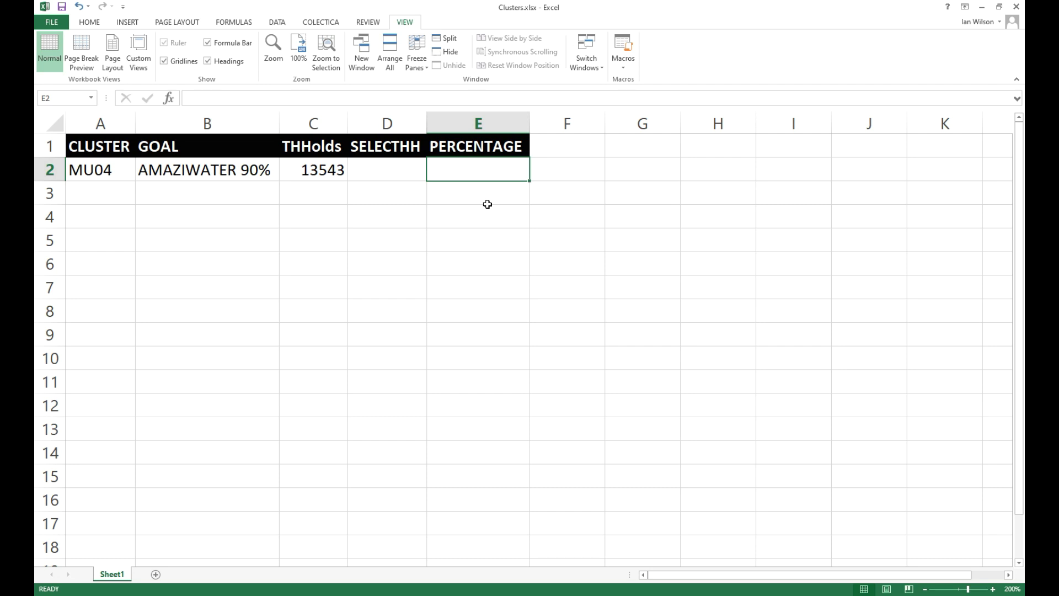
text(=)
click(373, 171)
text(/)
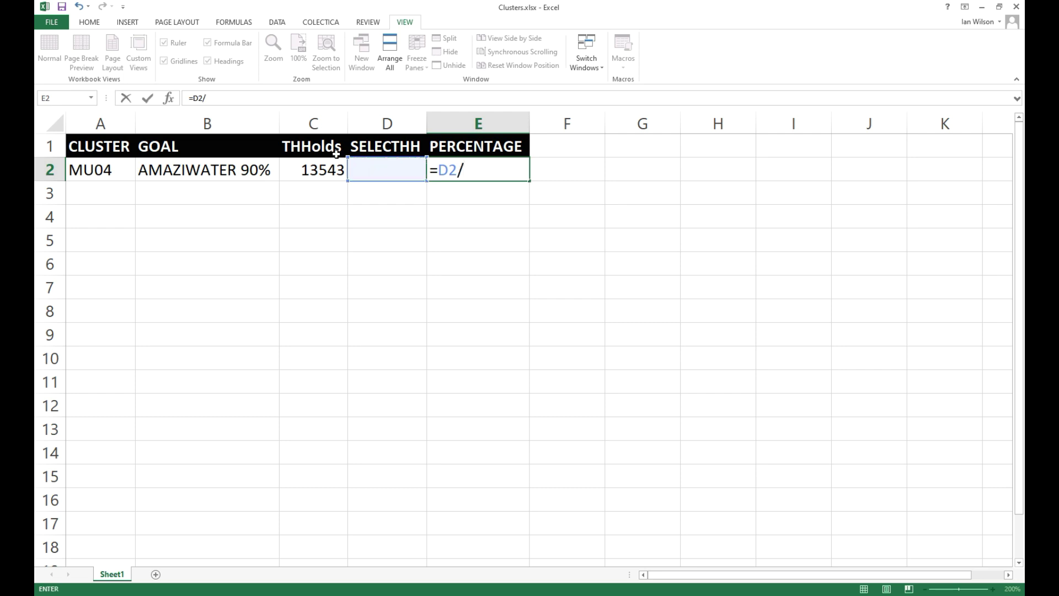
click(315, 168)
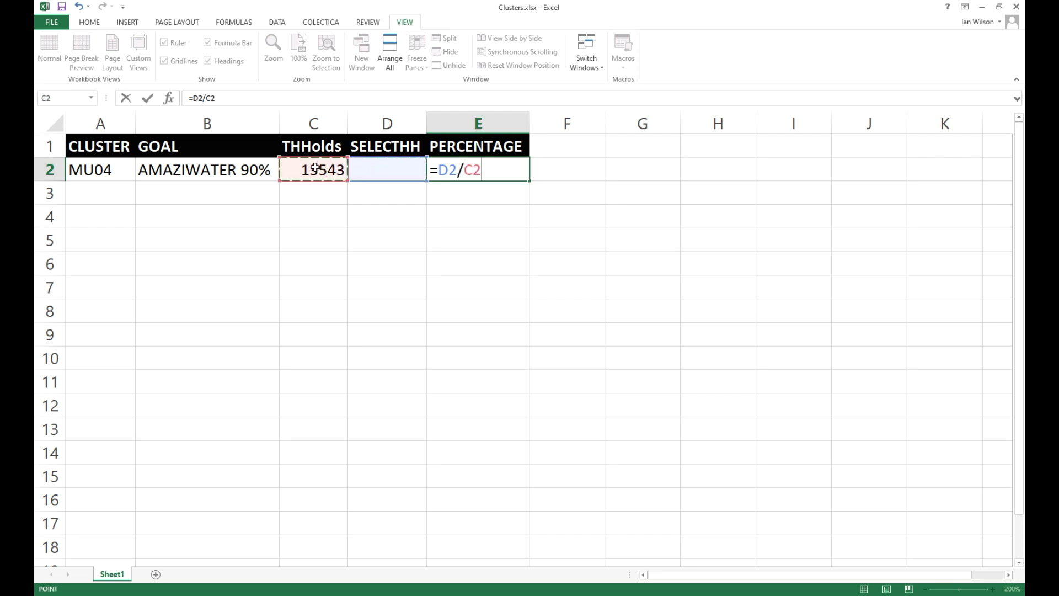
key(Return)
- Format the whole PERCENTAGE column E as Percentage with 2 decimal places
click(457, 170)
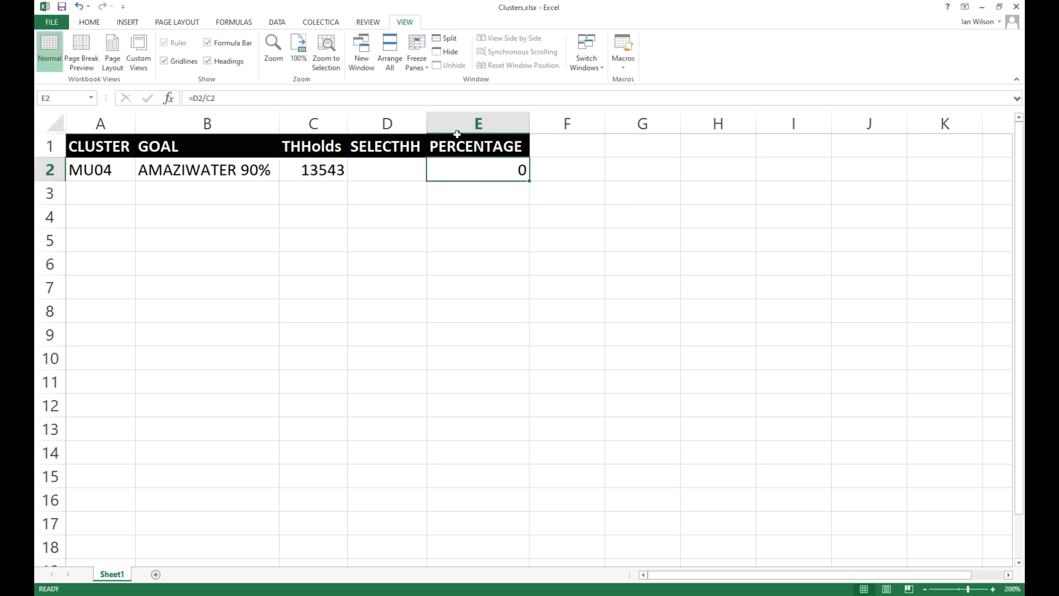
click(471, 121)
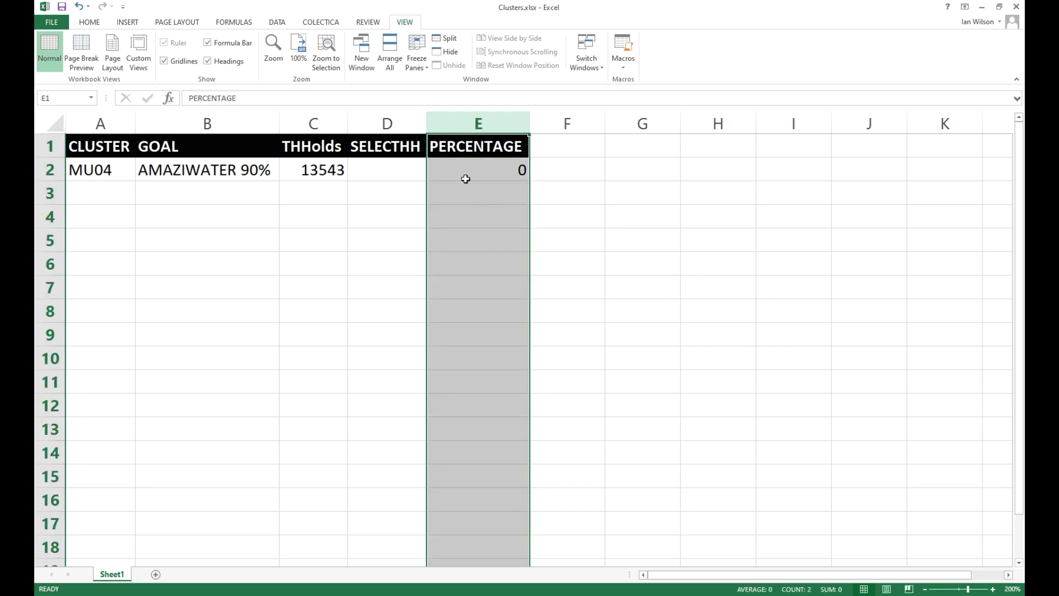
right_click(470, 180)
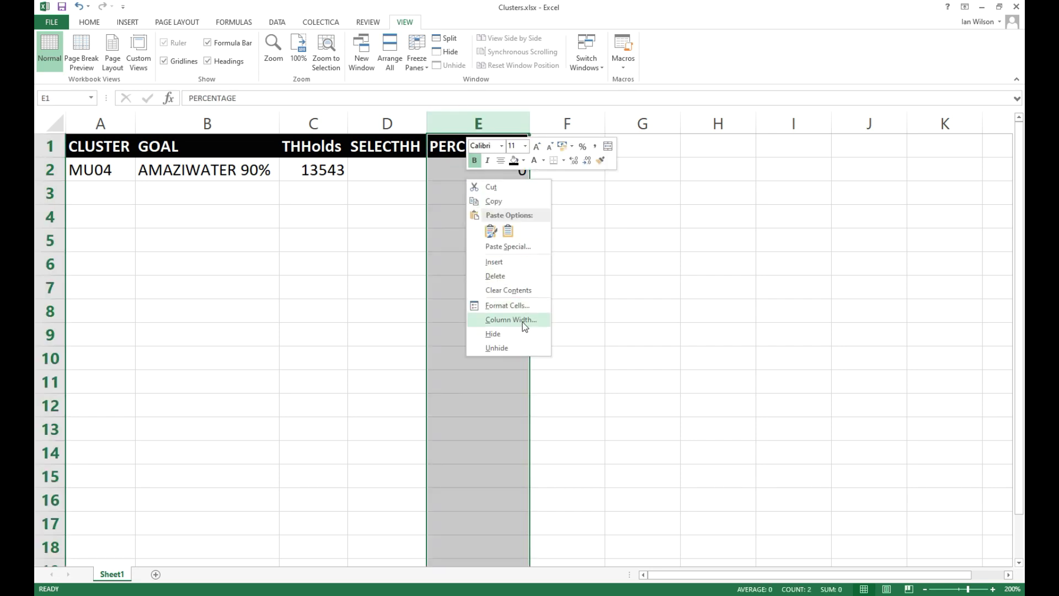
click(516, 305)
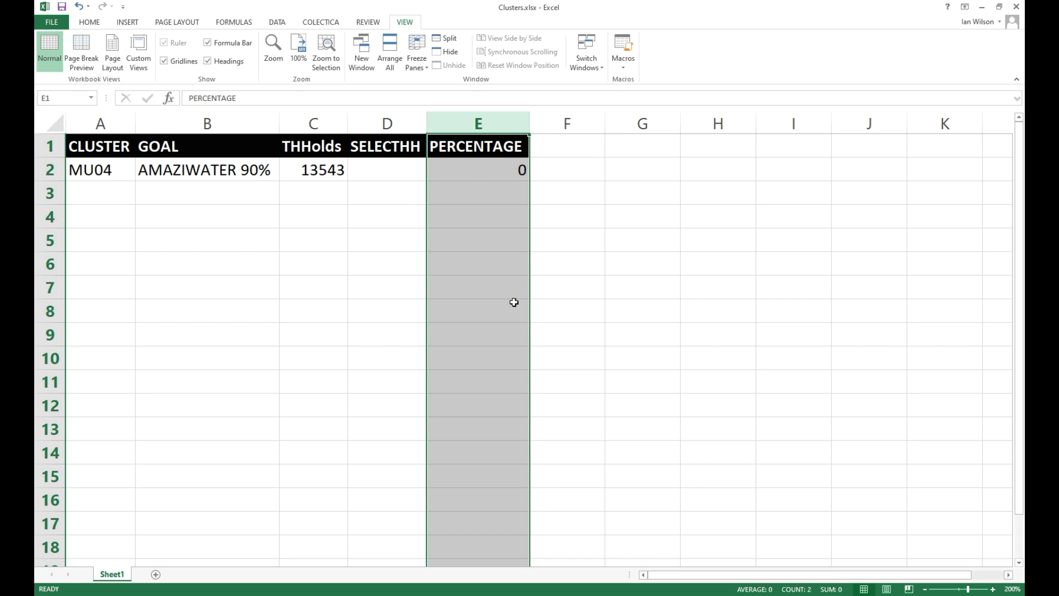
click(389, 258)
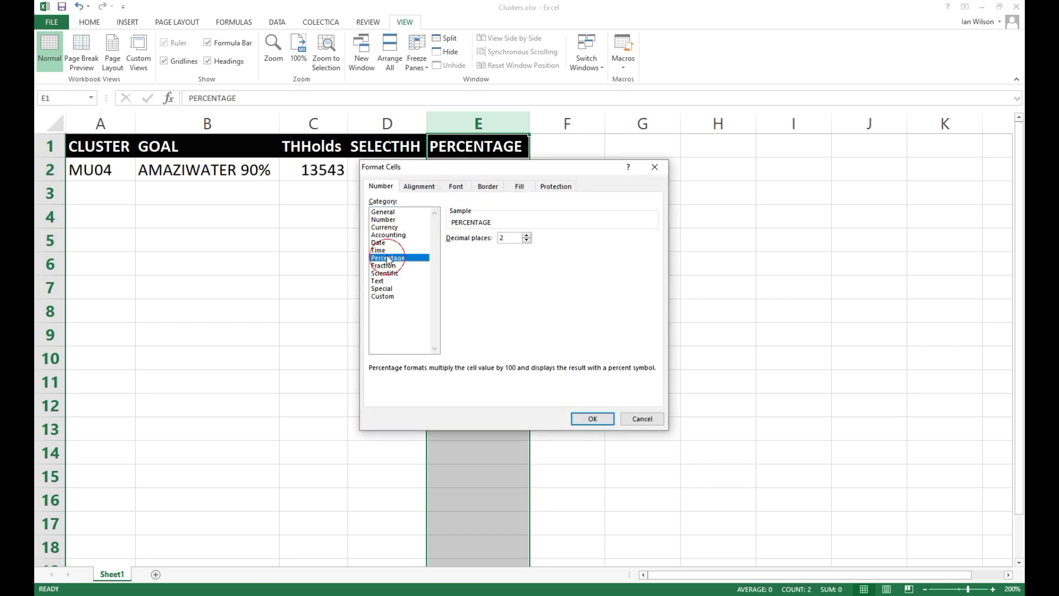
click(591, 418)
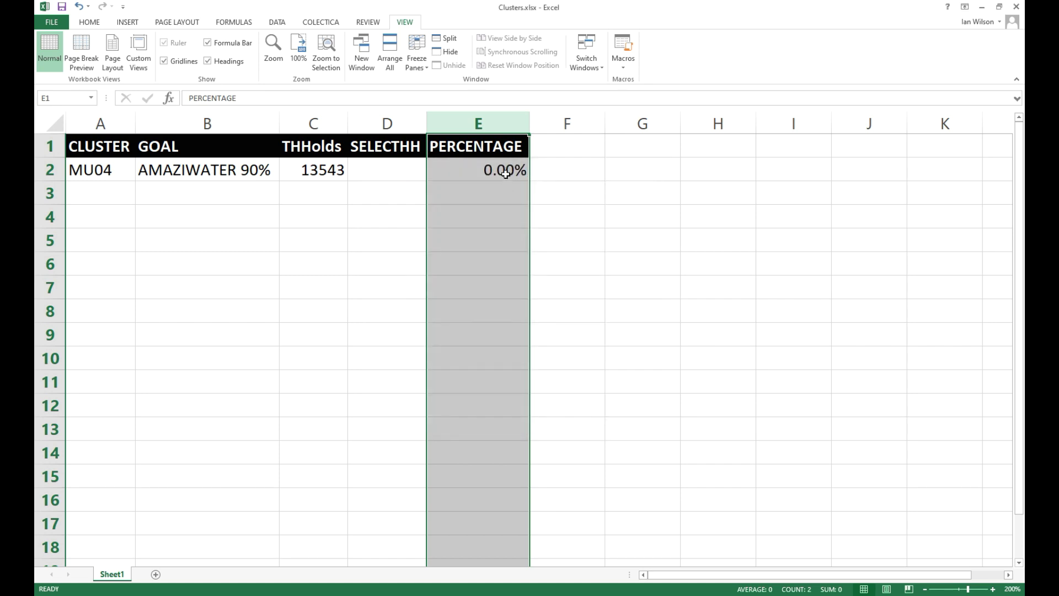
- Enter 0 as the SELECTHH value in cell D2
click(402, 173)
text(0)
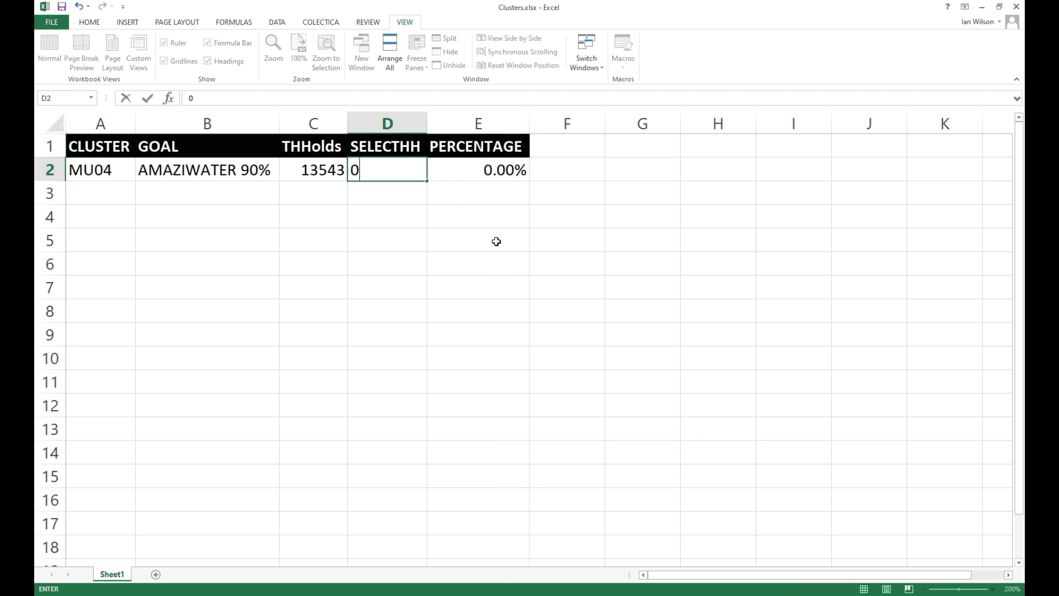
key(Return)
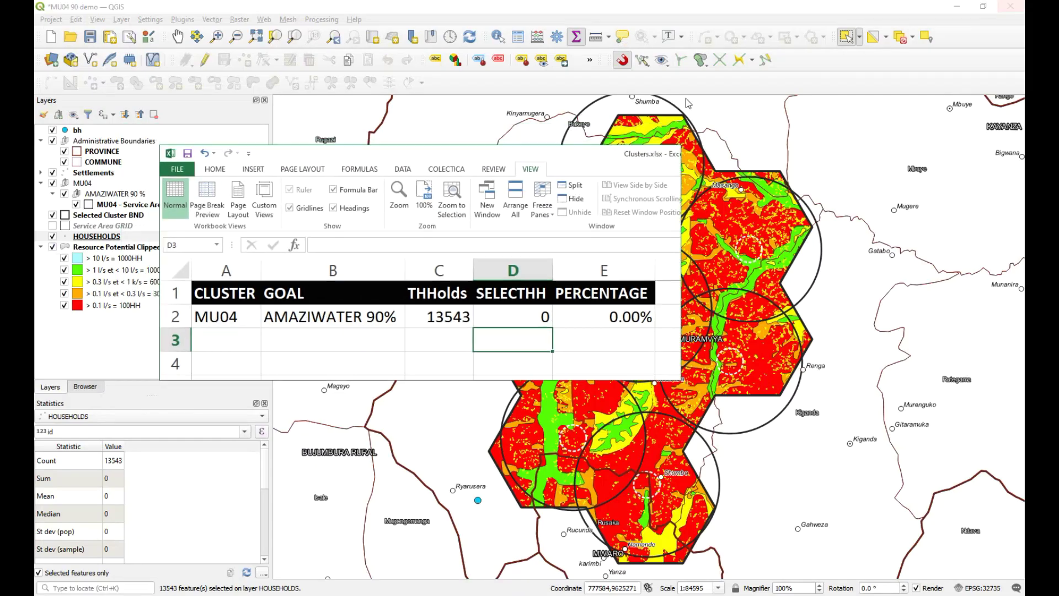
- Reduce the Clusters workbook from full screen to a smaller floating window, then move and resize it over the QGIS map
click(999, 7)
drag(468, 157, 717, 155)
drag(931, 377, 948, 407)
- Switch to QGIS and clear the selection on the HOUSEHOLDS layer
click(215, 114)
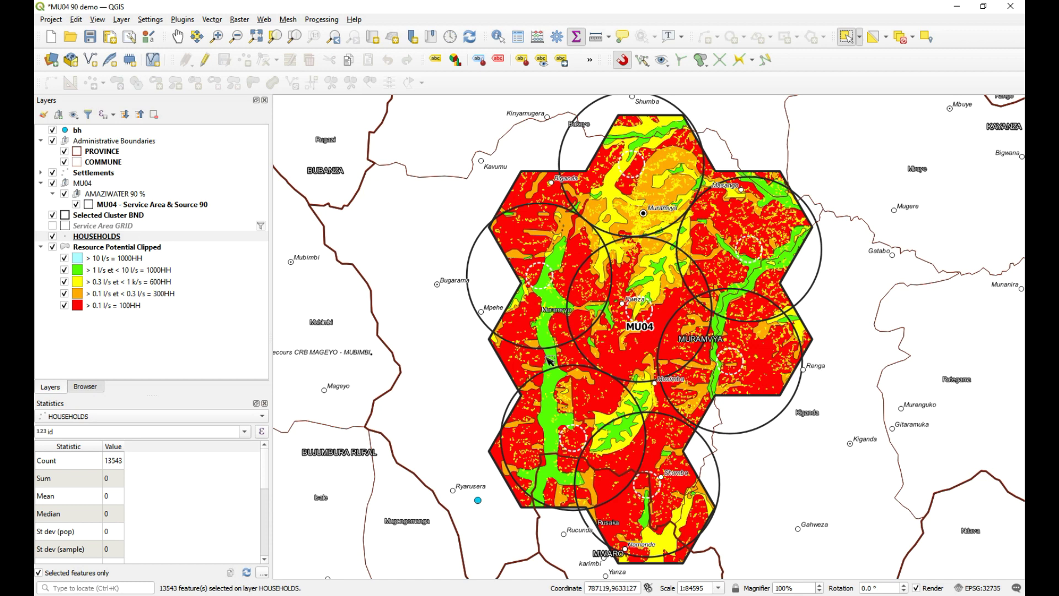
click(523, 110)
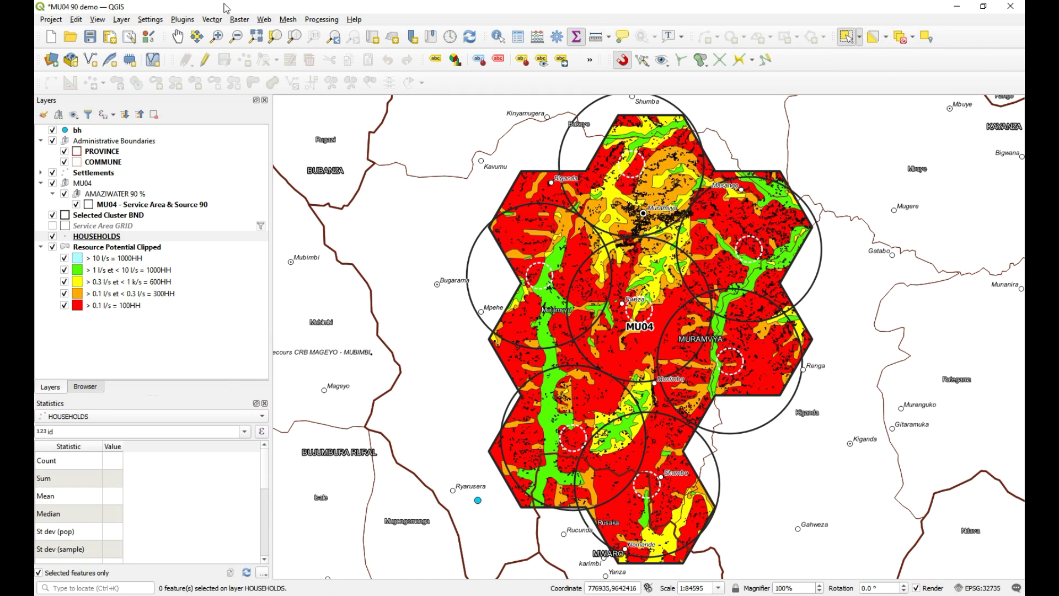
- Select by location the HOUSEHOLDS features that intersect the MU04 - Service Area & Source 90 layer, creating a new selection
click(215, 20)
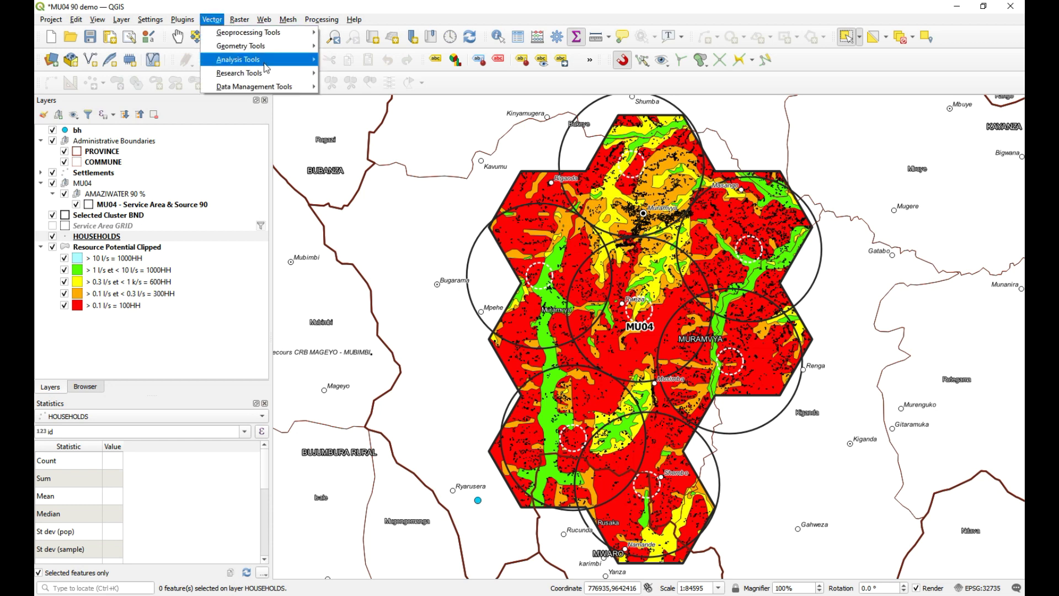
mouse_move(265, 66)
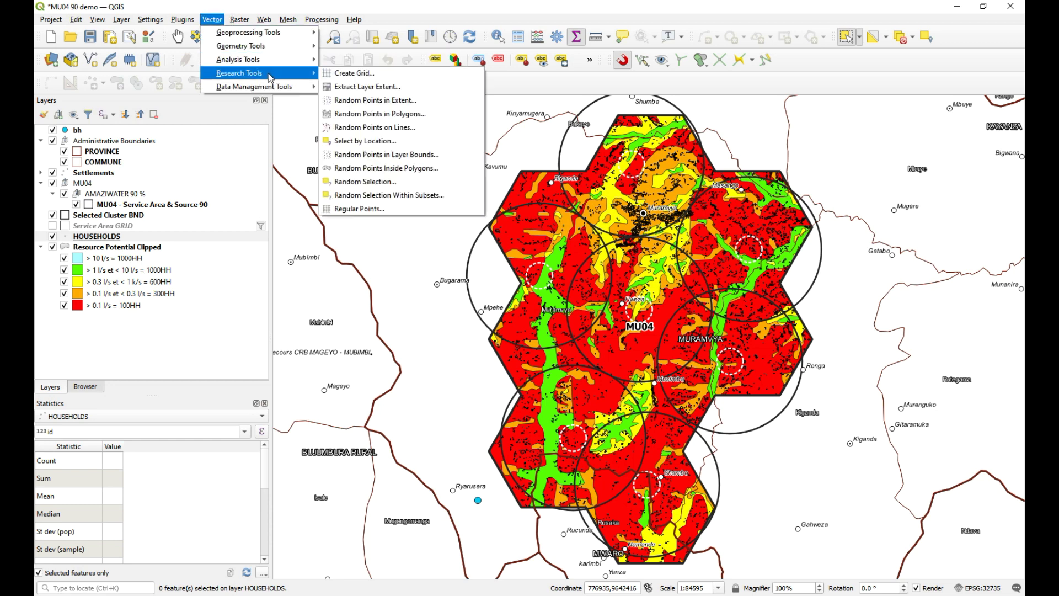
click(377, 142)
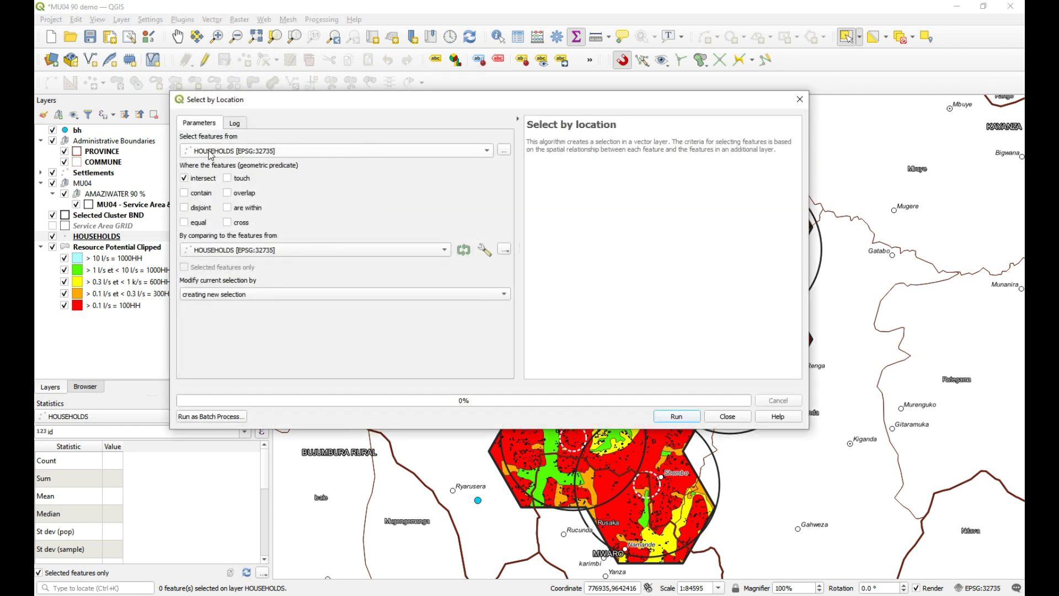
click(331, 250)
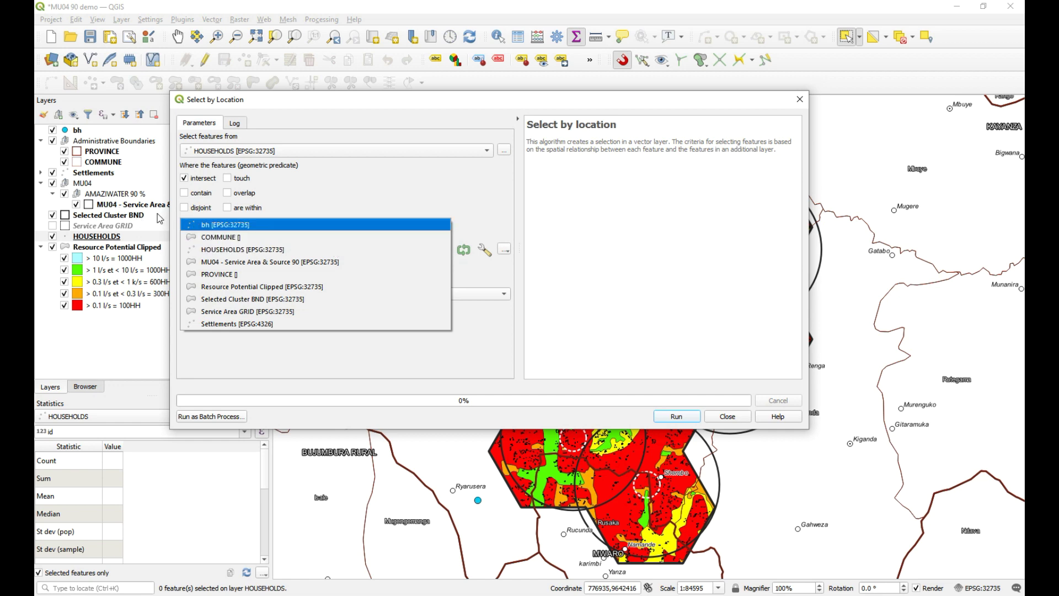
click(281, 262)
click(675, 415)
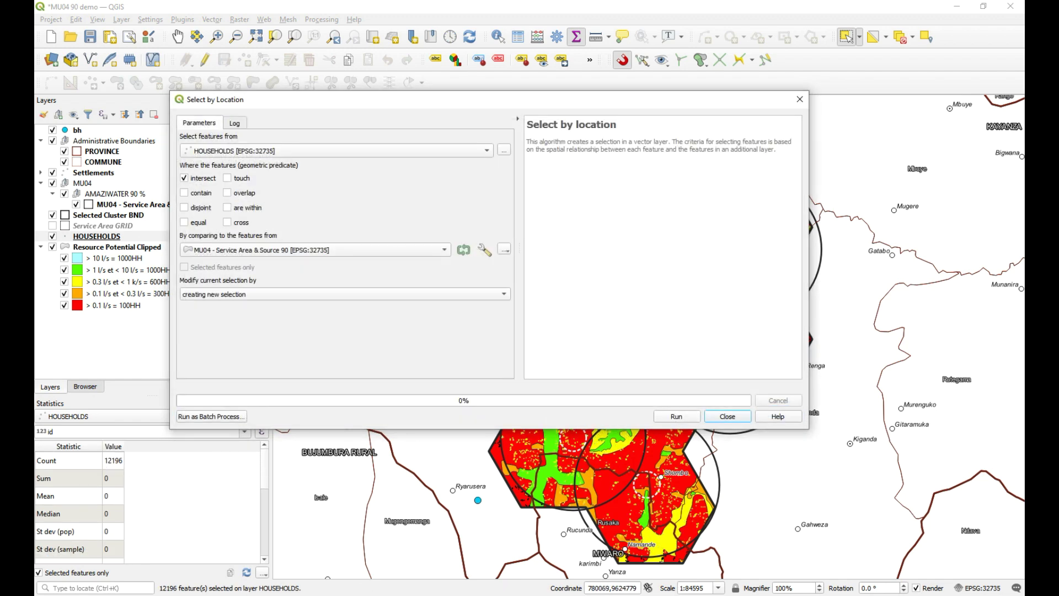
- Switch to the Clusters workbook in Excel and enter 12196 as the MU04 SELECTHH value in cell D2
key(alt+Tab)
click(756, 316)
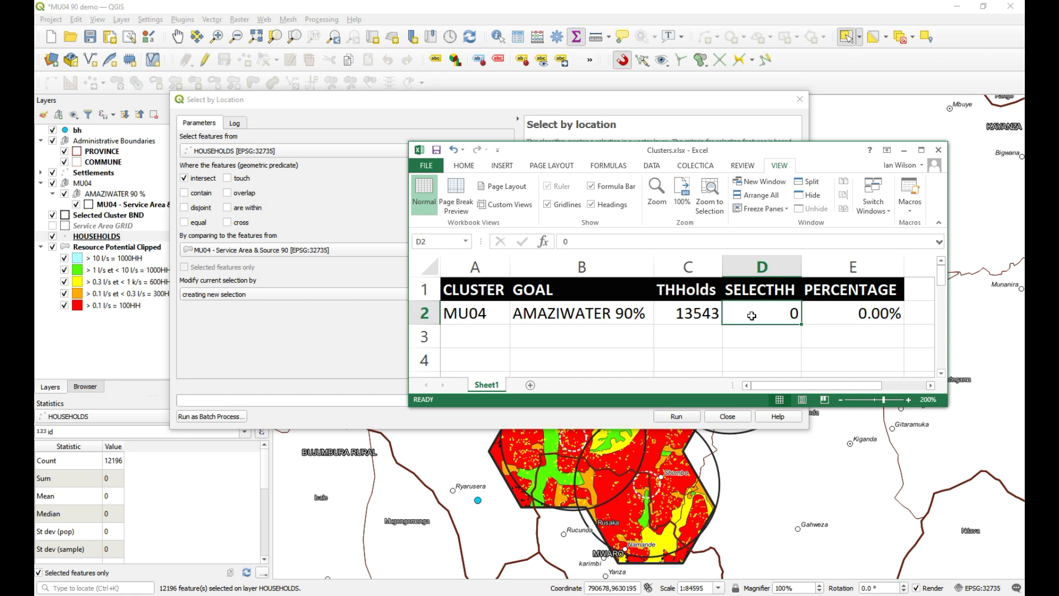
text(12196)
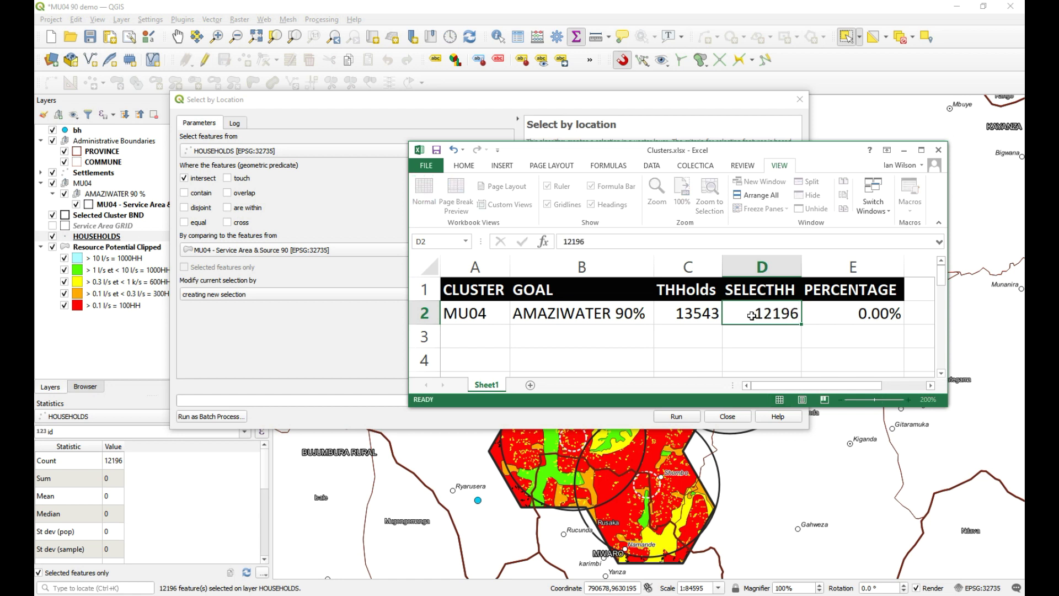
key(Return)
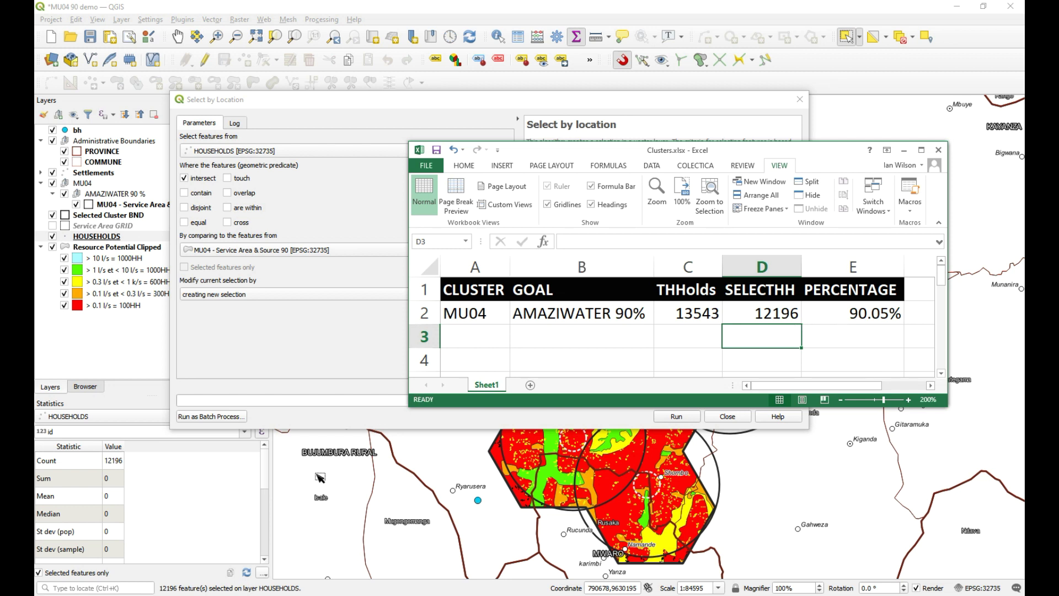
- Return to QGIS, close the Select by Location dialog, and compare the selected households on the map with the workbook's percentage
click(123, 397)
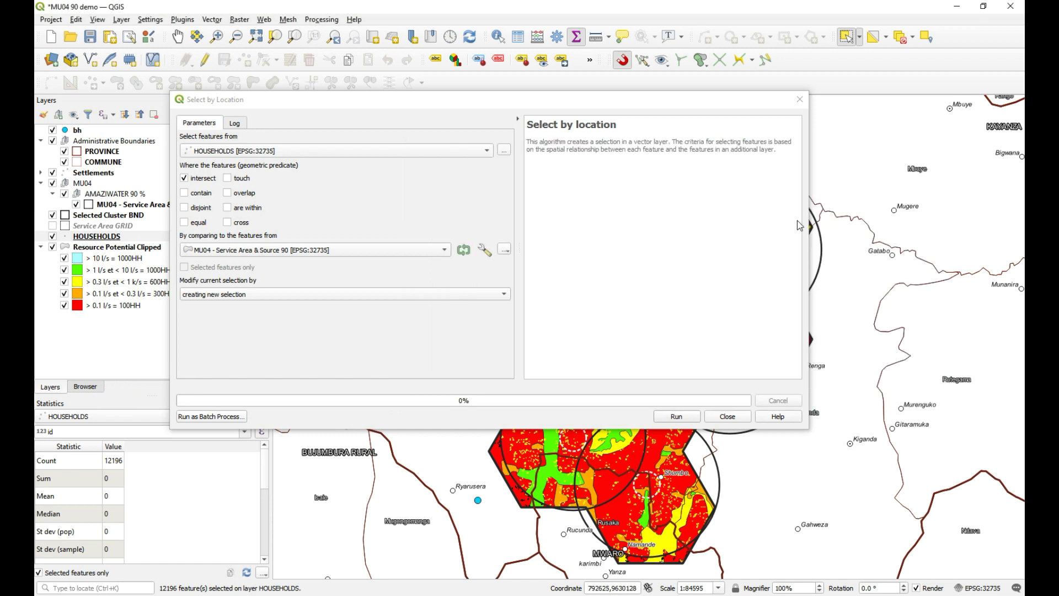
click(803, 97)
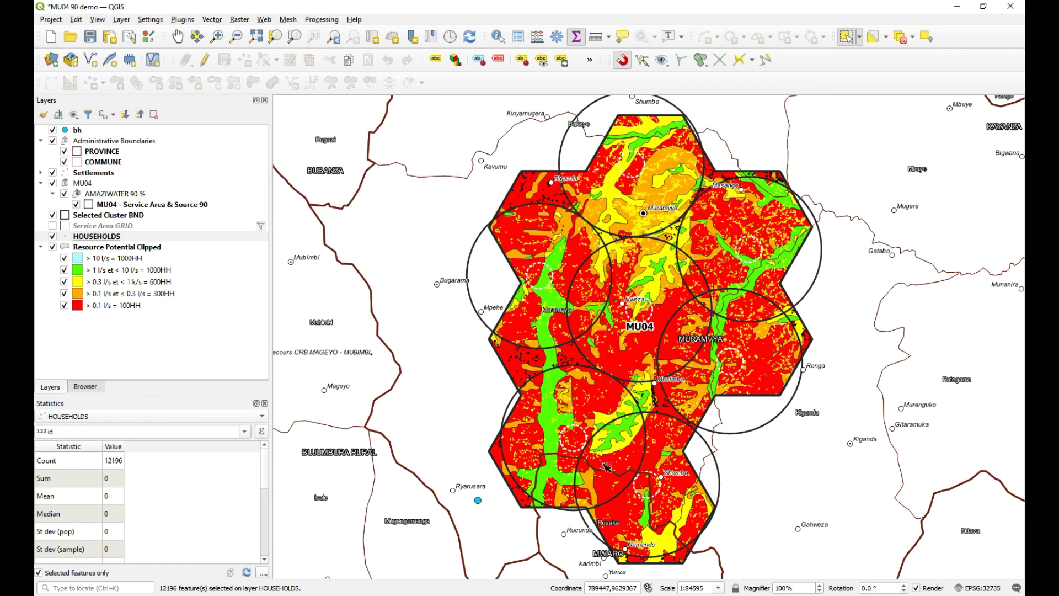
key(alt+Tab)
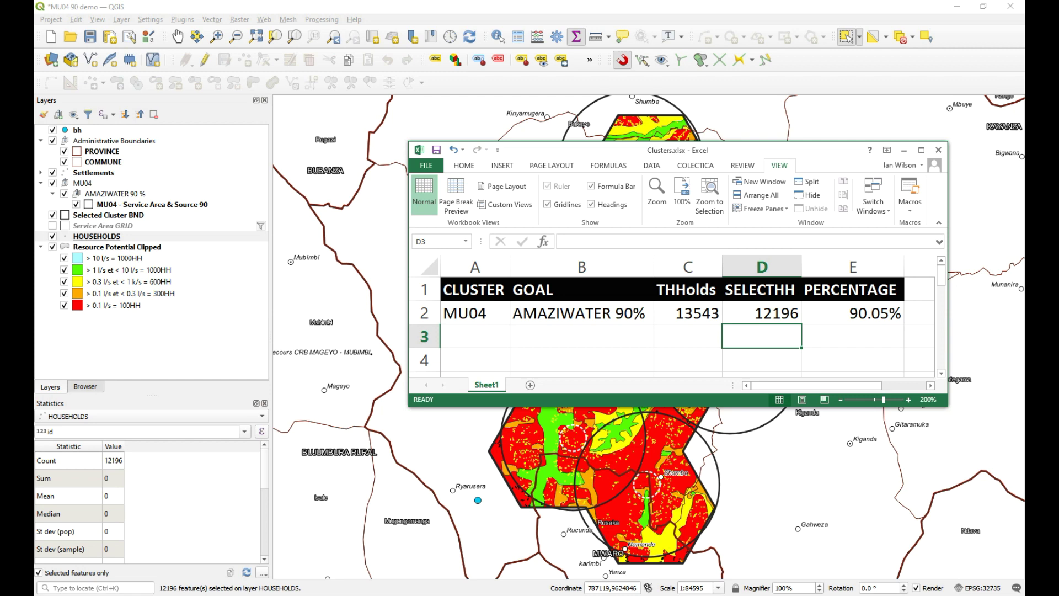
click(227, 393)
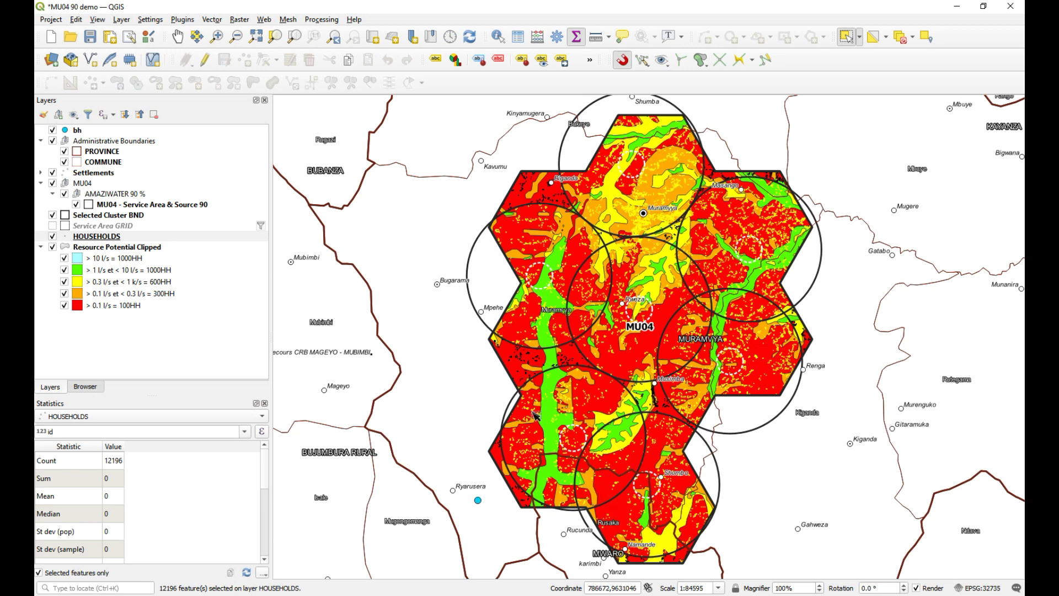
- Make the MU04 - Service Area & Source 90 layer editable and move its westernmost service circle slightly south along the green band
click(124, 194)
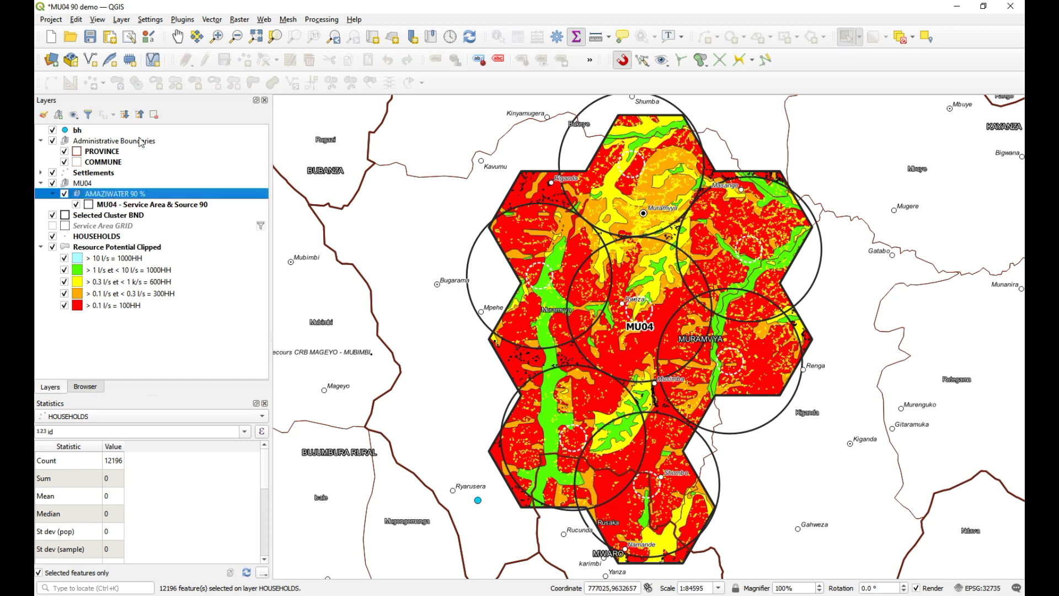
click(127, 205)
click(205, 60)
click(90, 83)
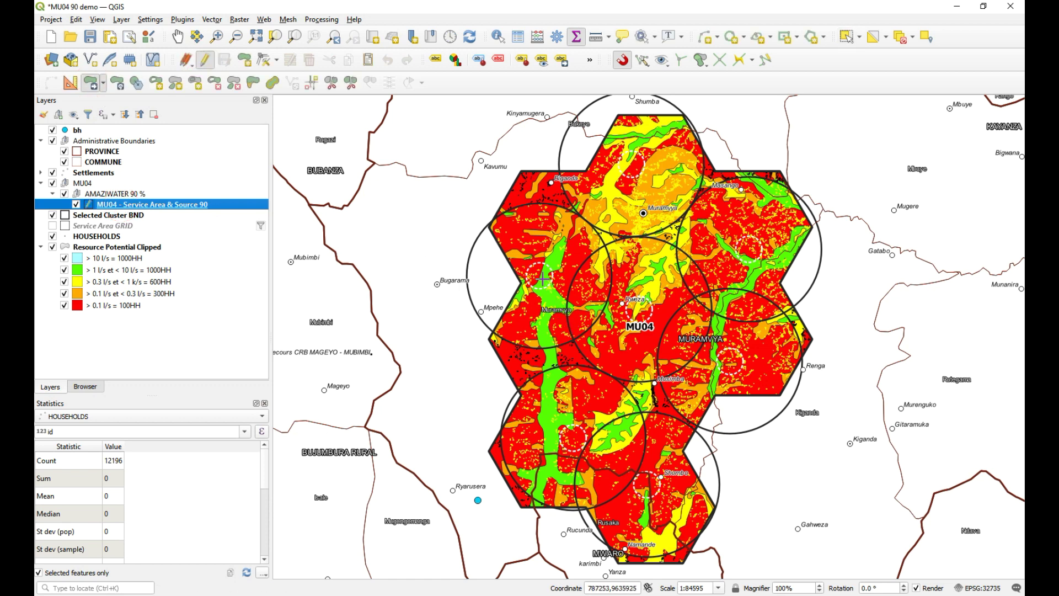
click(541, 281)
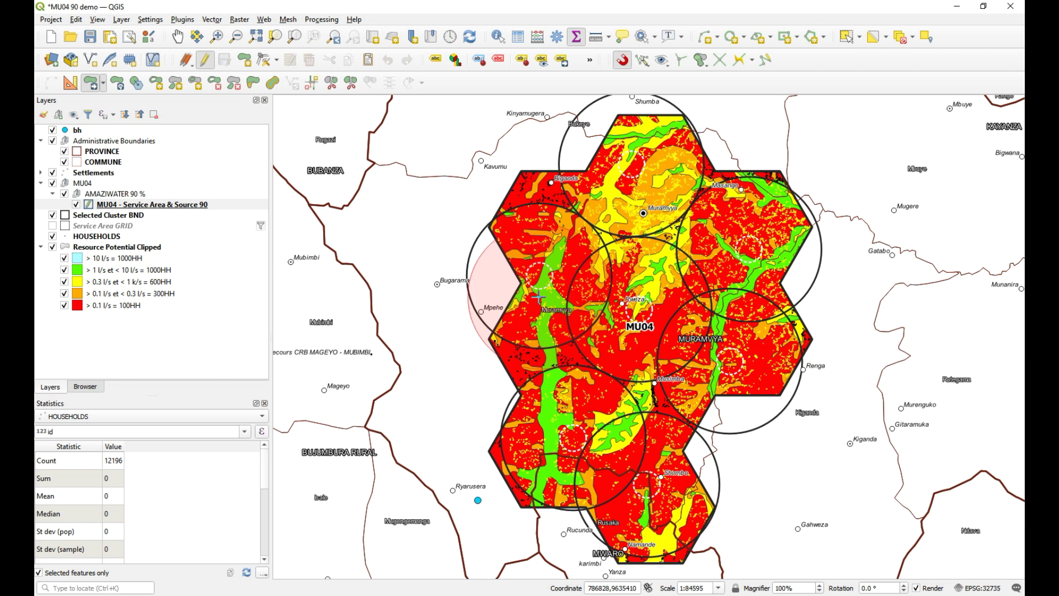
click(539, 296)
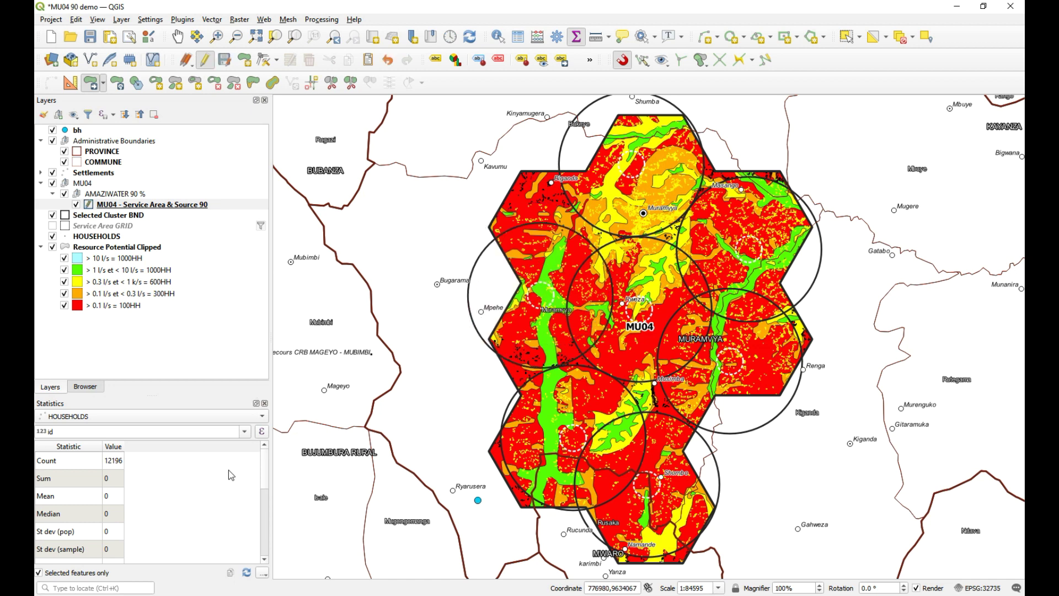
- Reselect the HOUSEHOLDS features that intersect the edited MU04 - Service Area & Source 90 layer, creating a new selection
click(212, 23)
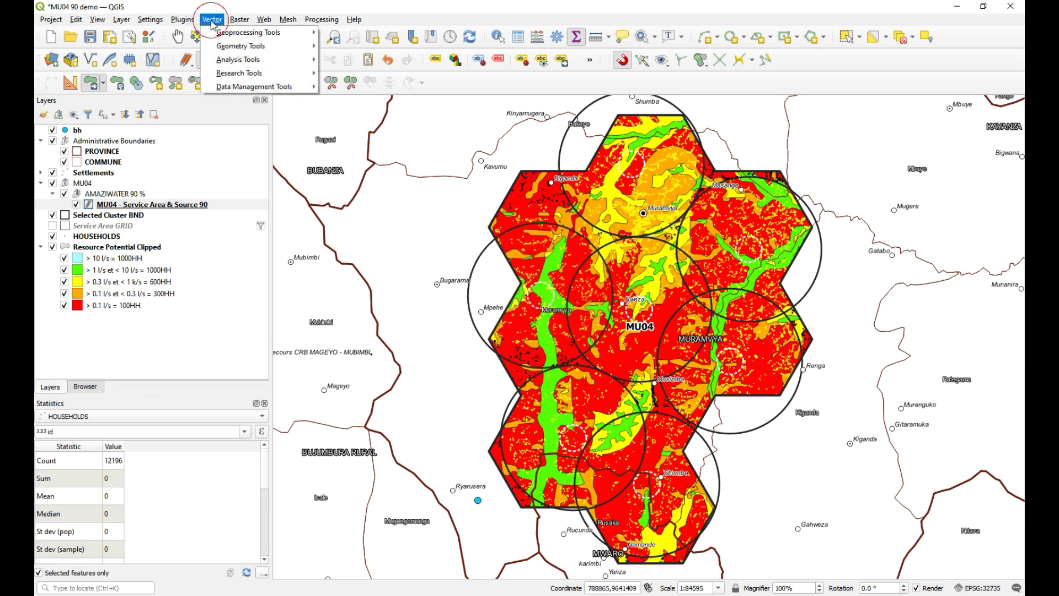
mouse_move(272, 74)
click(399, 141)
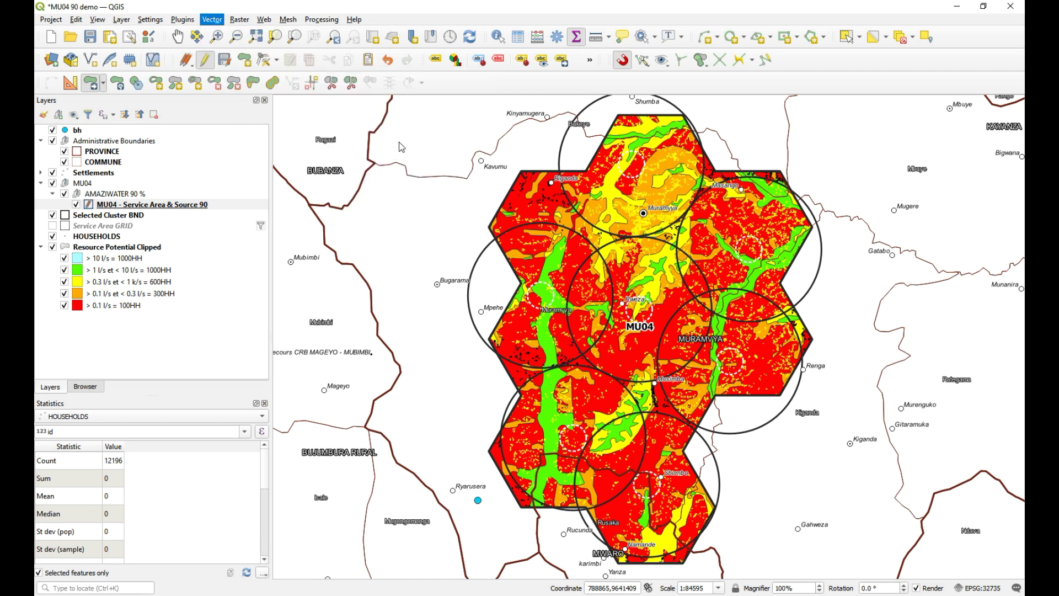
click(346, 169)
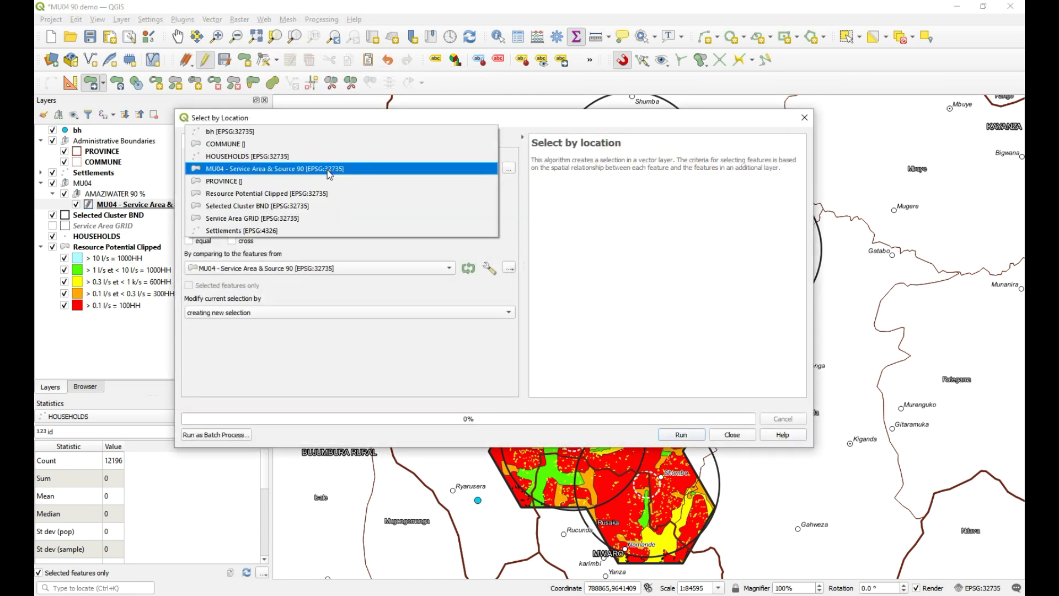
click(244, 155)
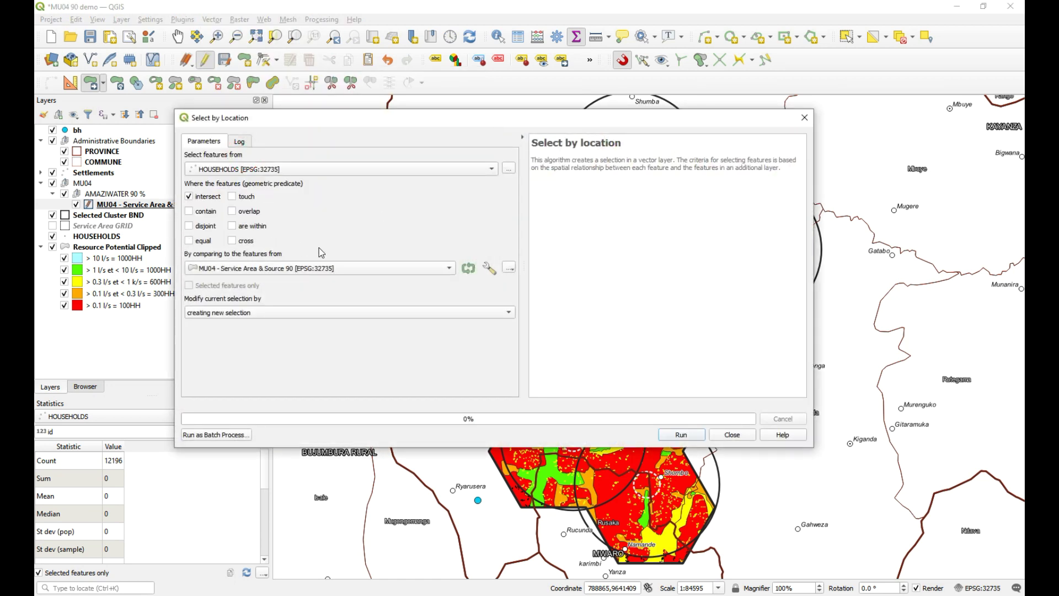
click(684, 434)
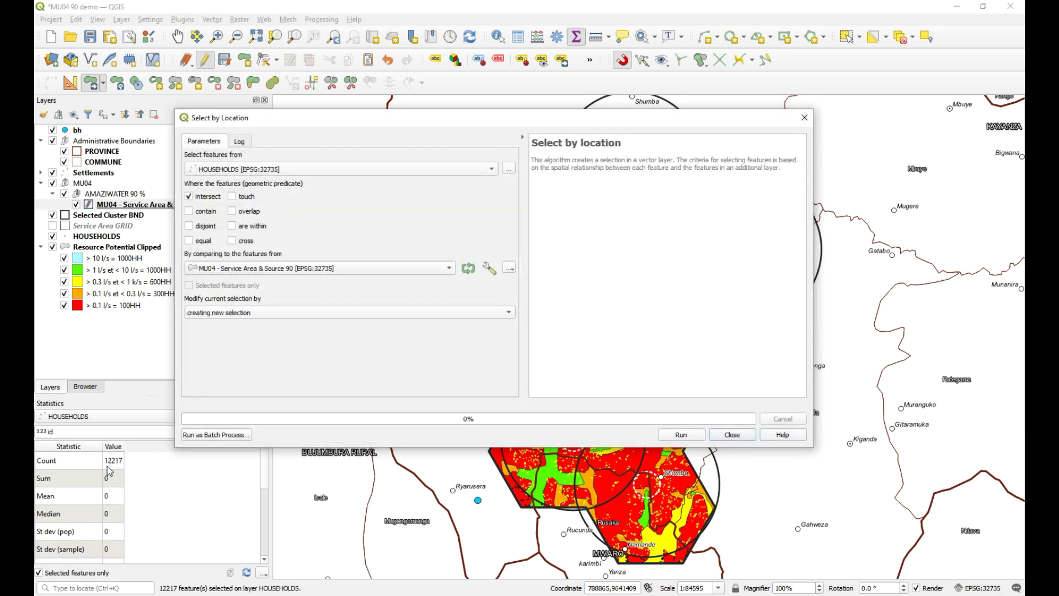
- Switch to the Clusters workbook in Excel and update the MU04 SELECTHH value in cell D2 to 12217
key(alt+Tab)
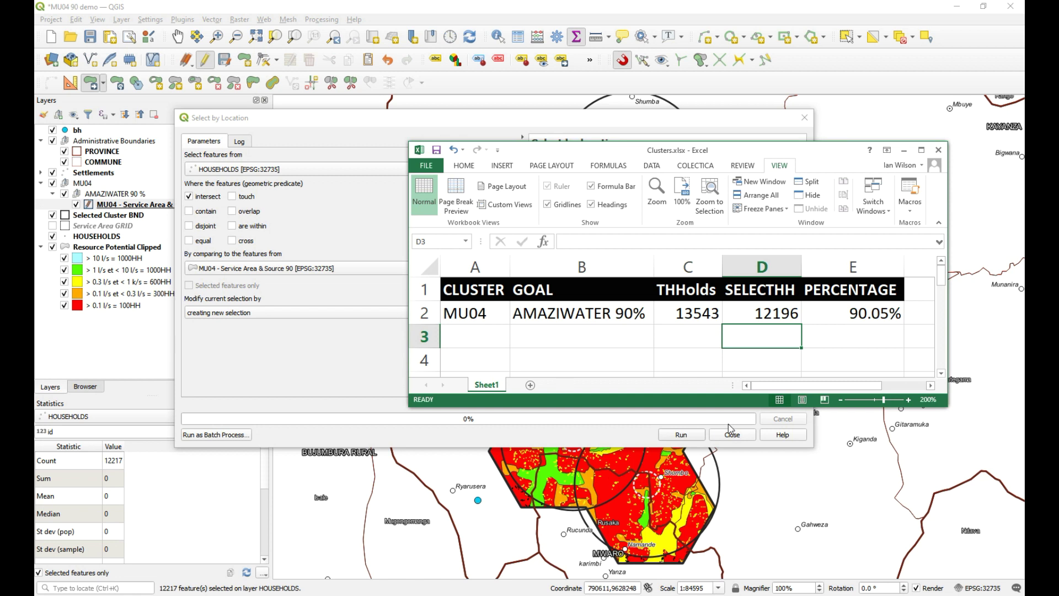
text(12217)
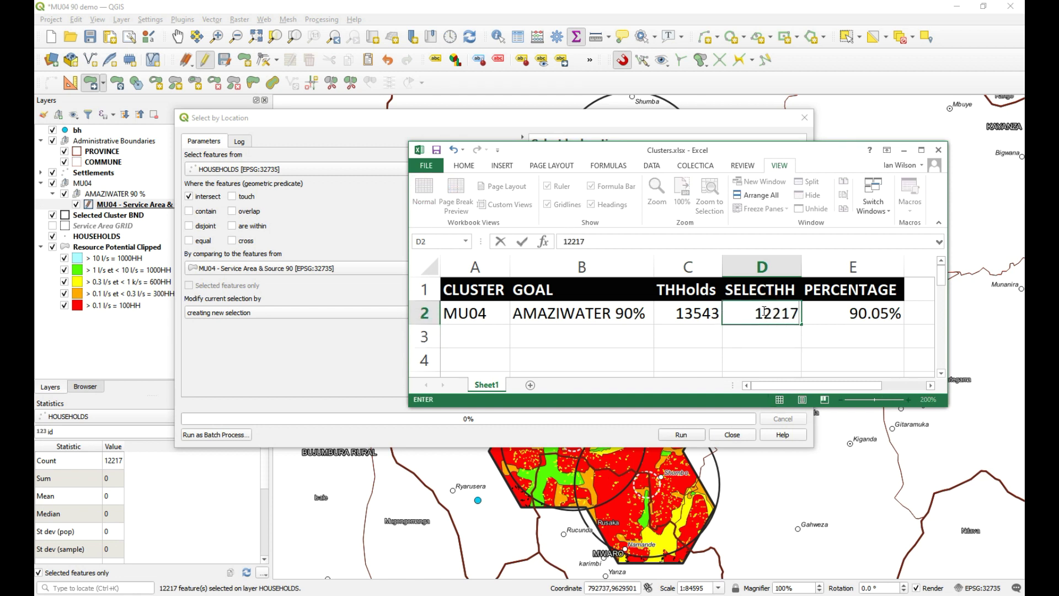
key(Return)
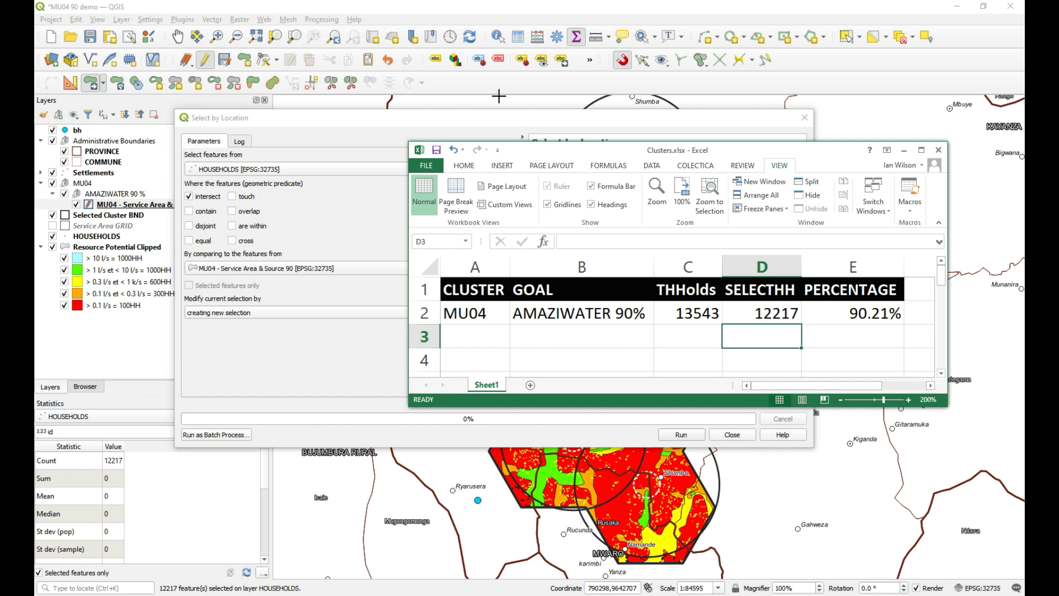
- Return to QGIS and move the Select by Location dialog clear of the map, leaving it open
click(481, 90)
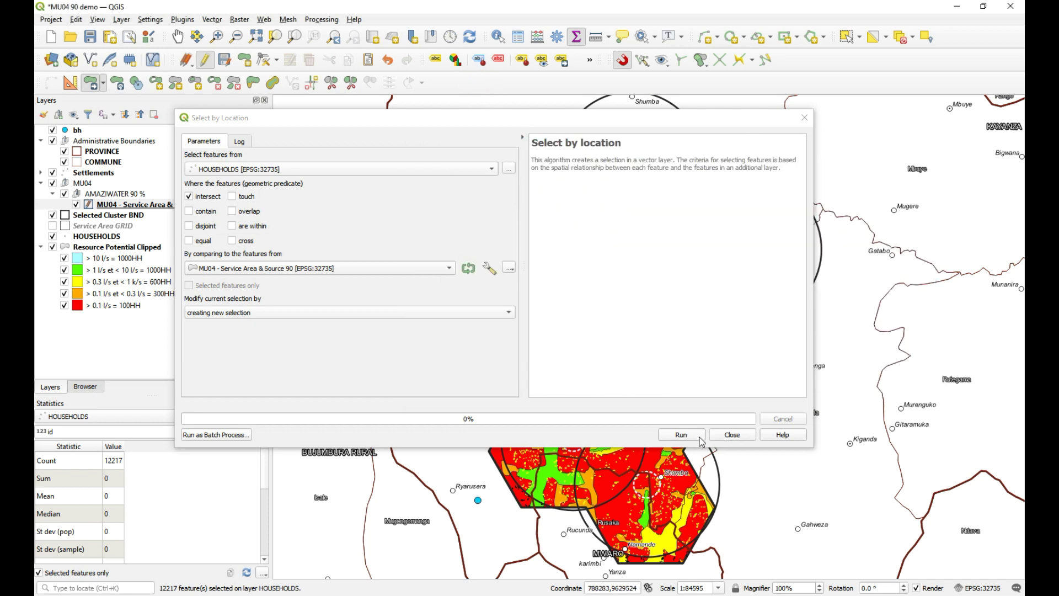
drag(352, 118, 1025, 138)
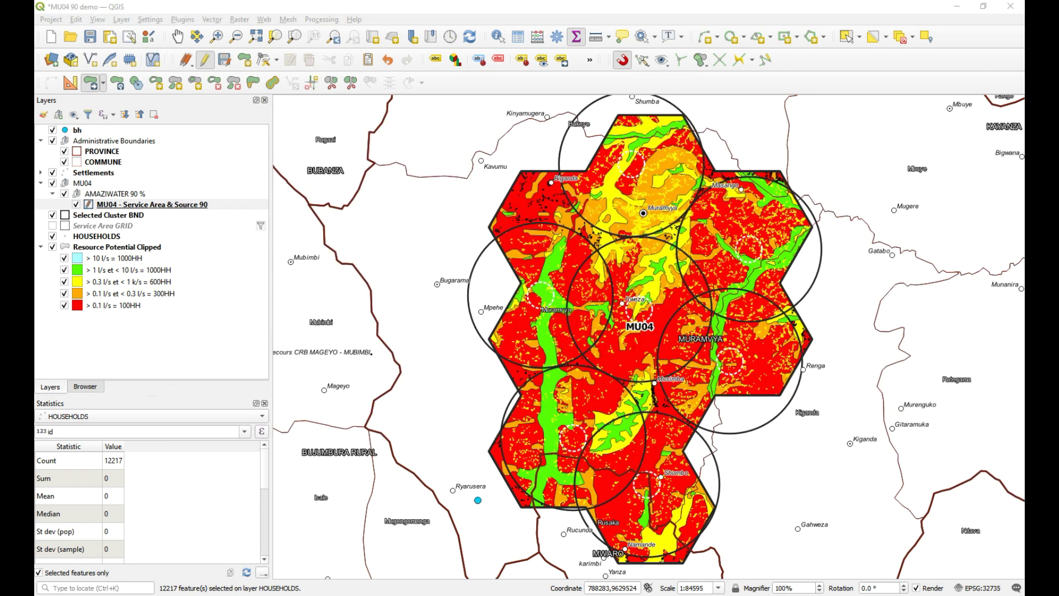